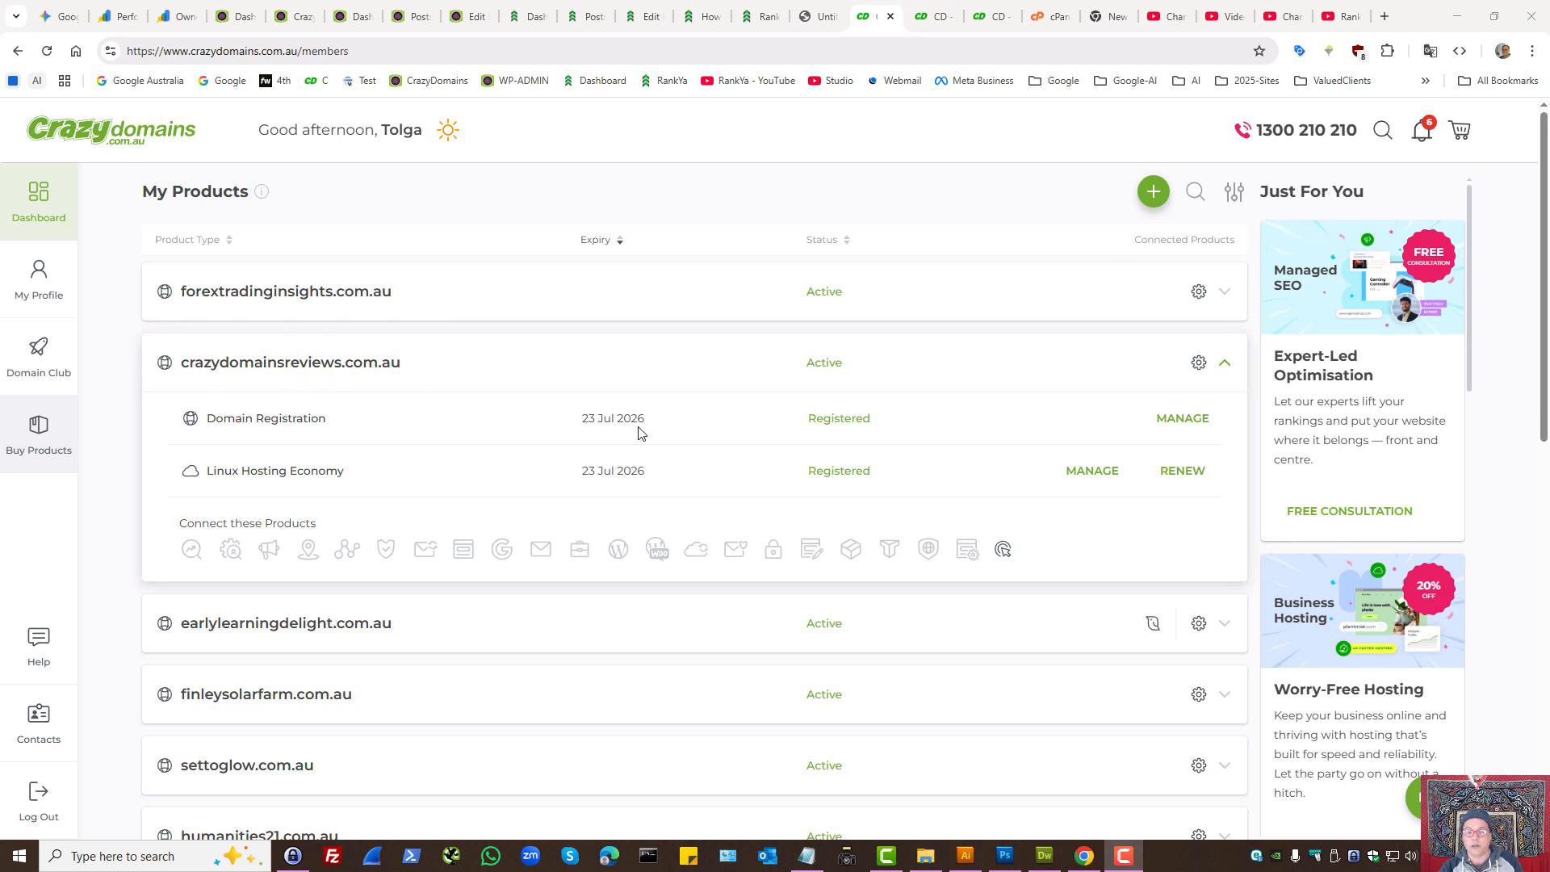
# Open the DNS settings for the crazydomainsreviews.com.au domain registration in a separate browser tab
pyautogui.middleClick(1203, 421)
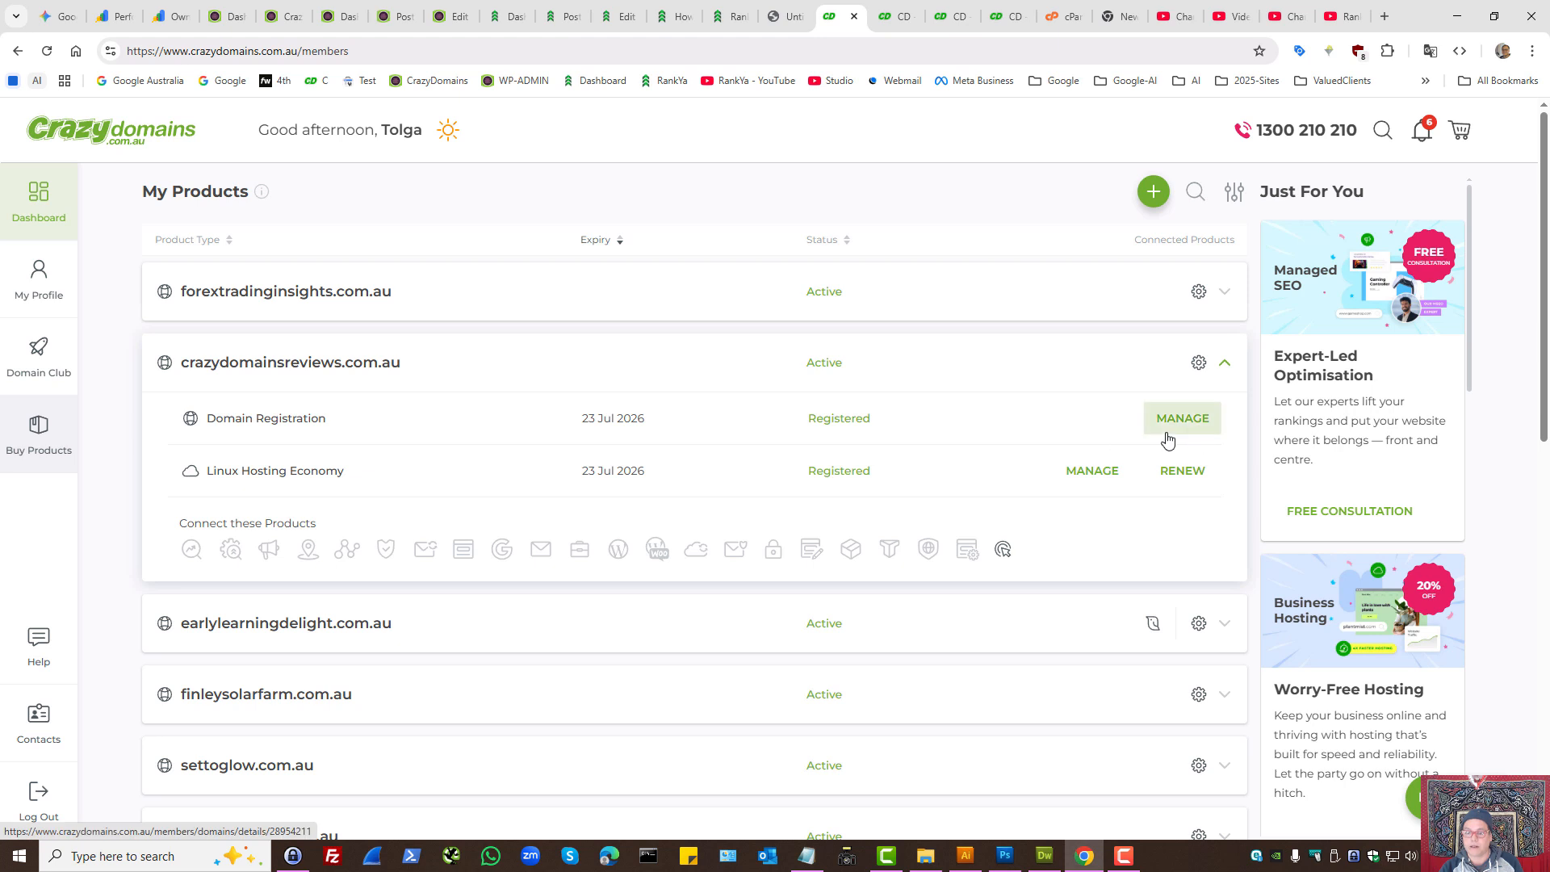
pyautogui.click(895, 10)
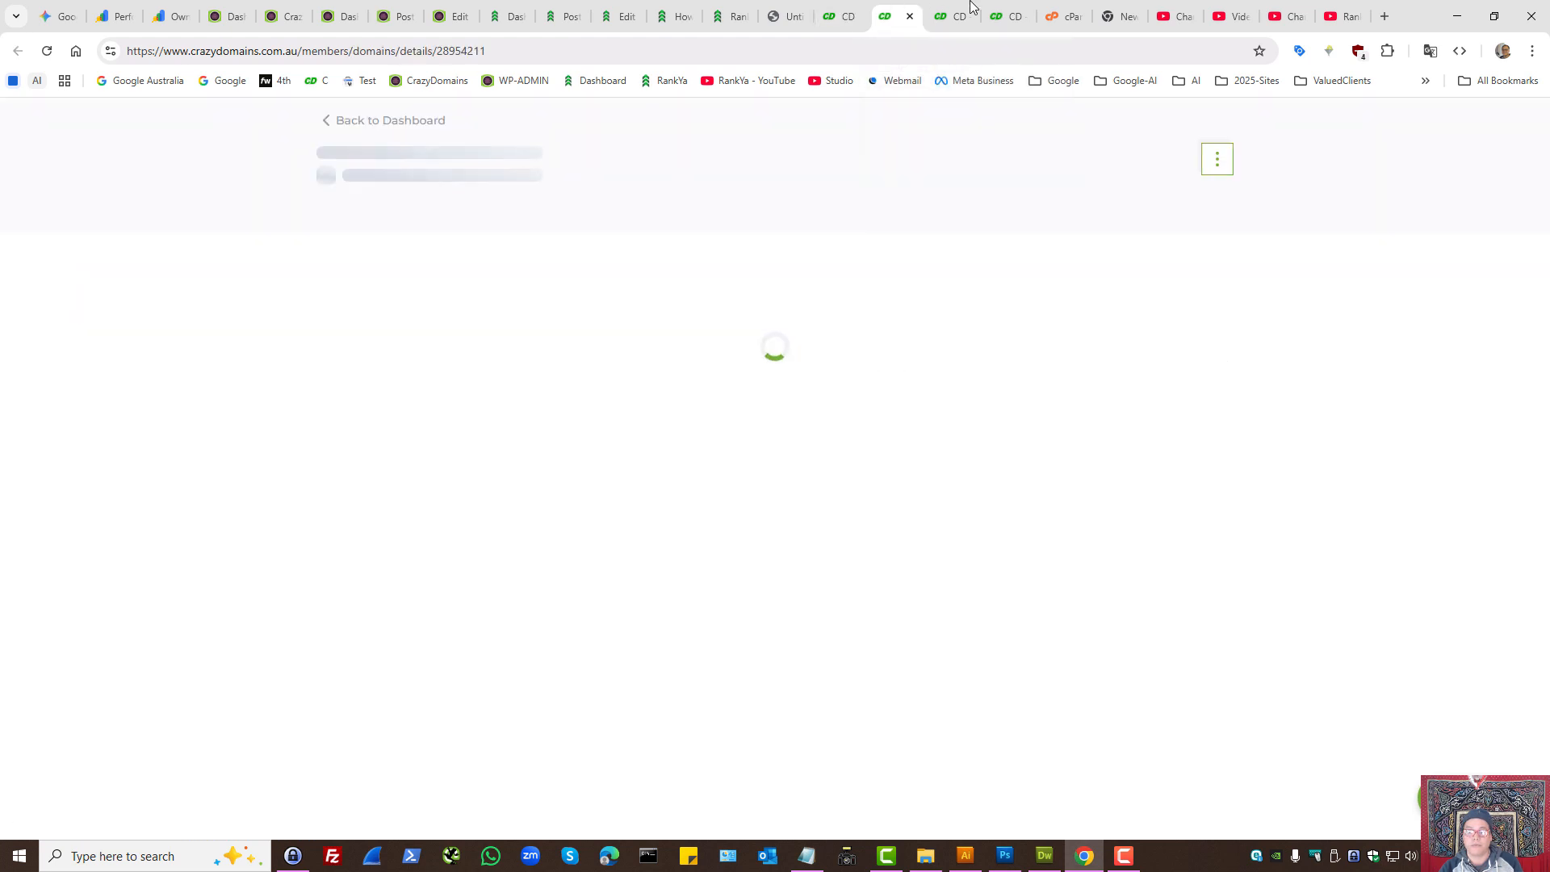
pyautogui.click(575, 208)
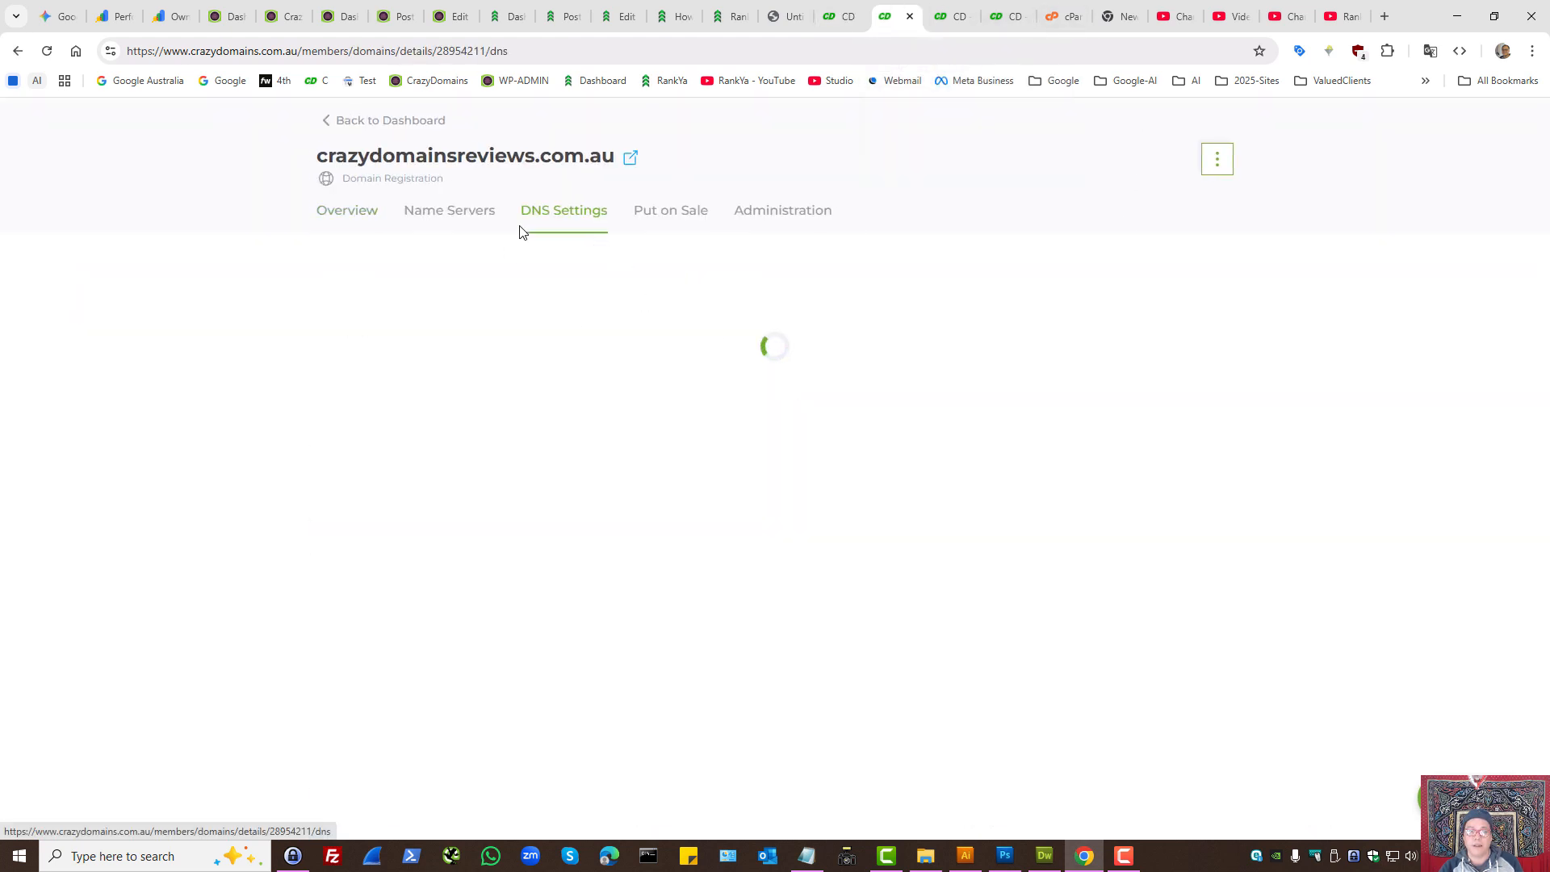
# Start a new MX record for the root domain with an empty subdomain and priority 10
pyautogui.click(1167, 278)
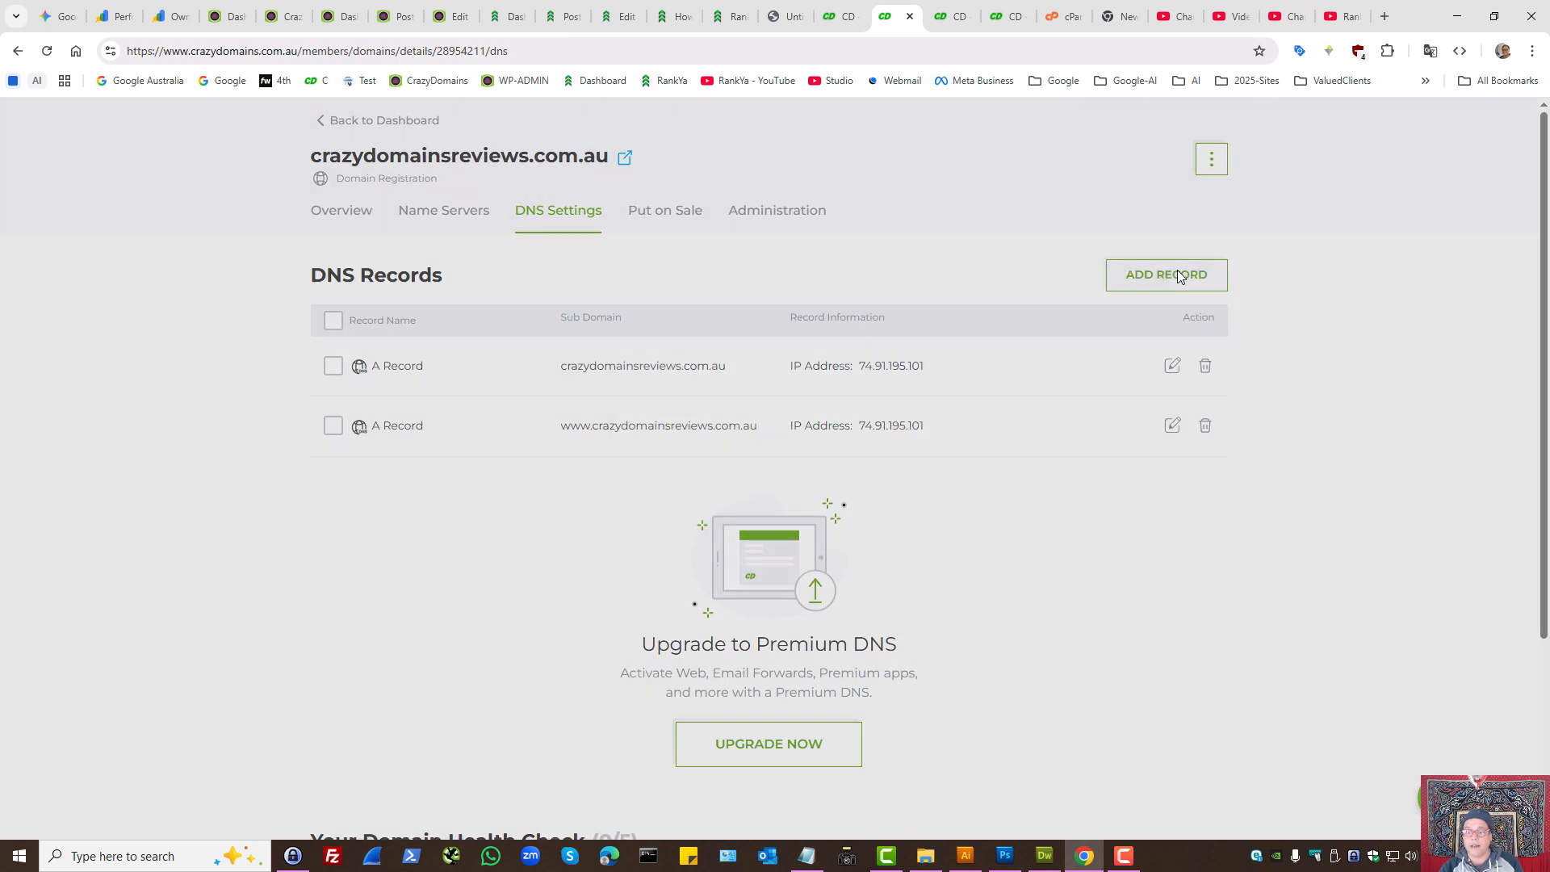
pyautogui.click(678, 401)
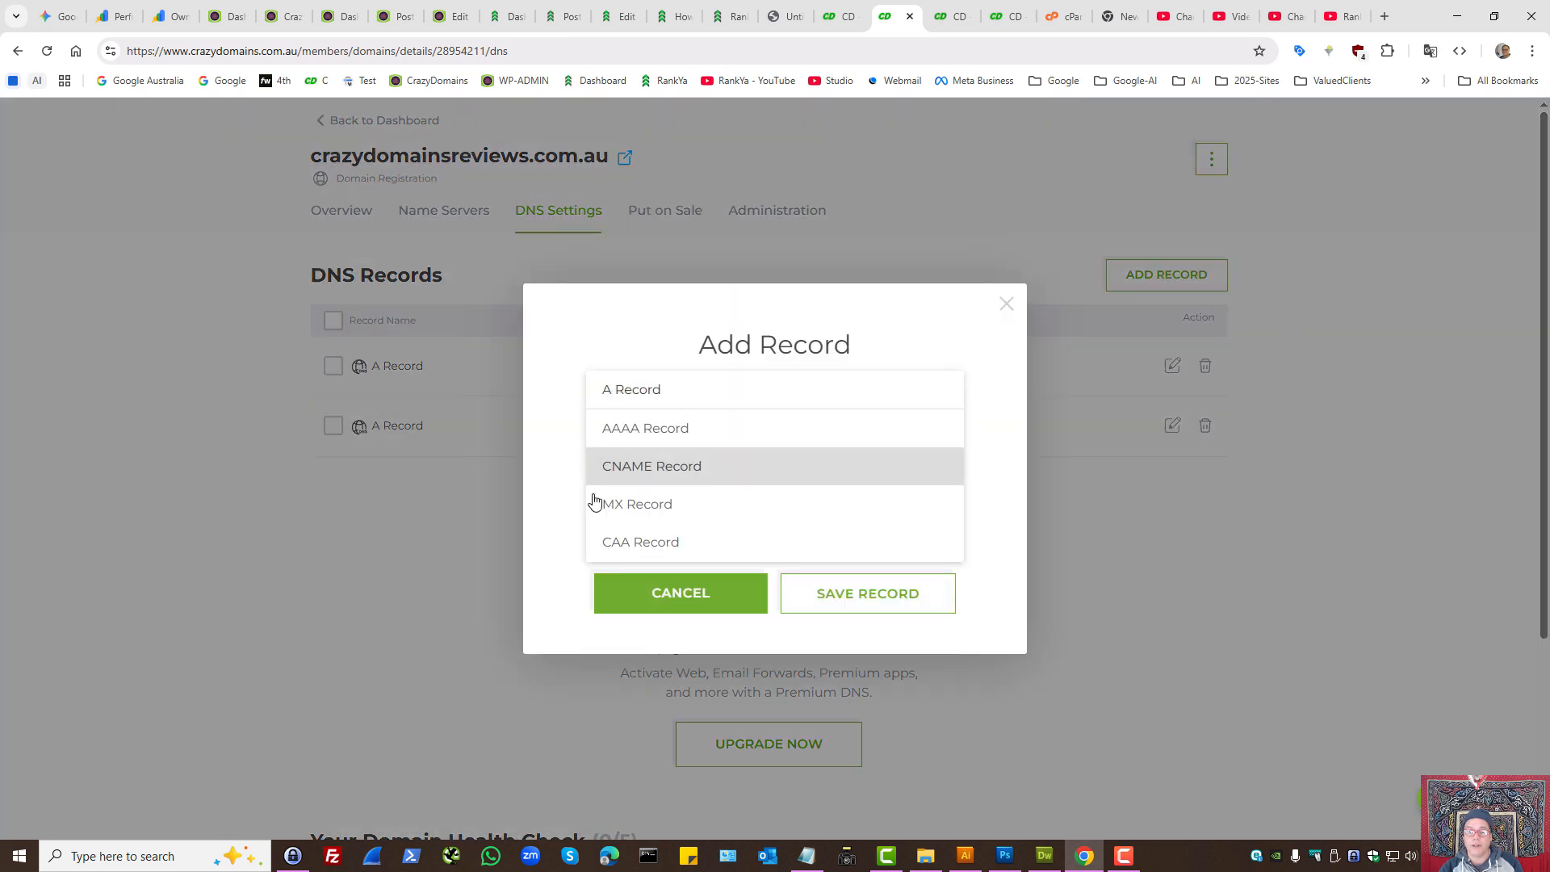
pyautogui.click(645, 508)
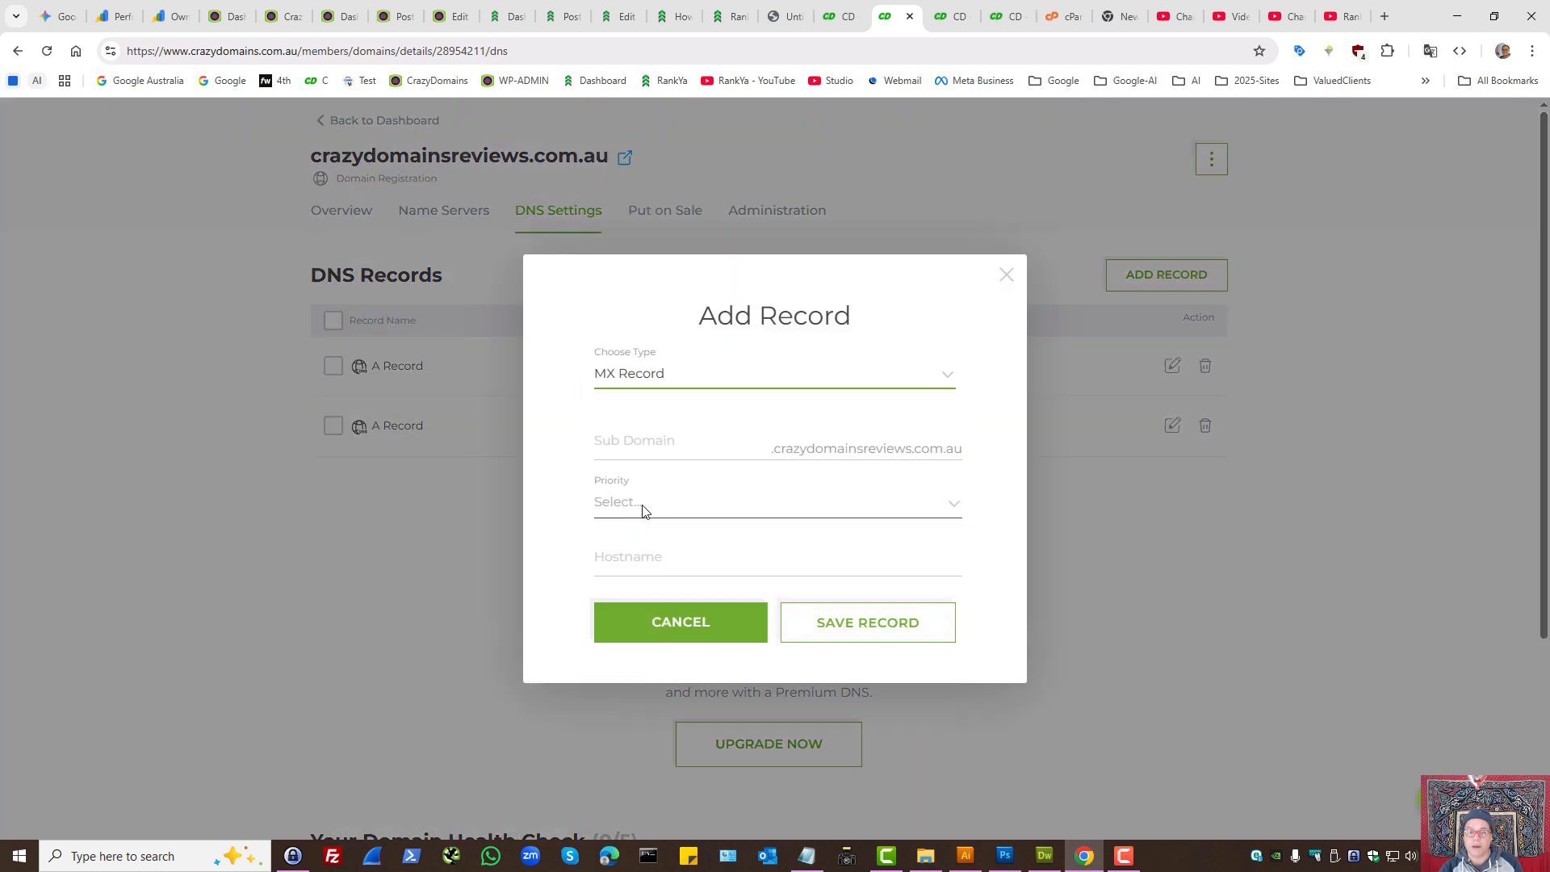
pyautogui.click(629, 441)
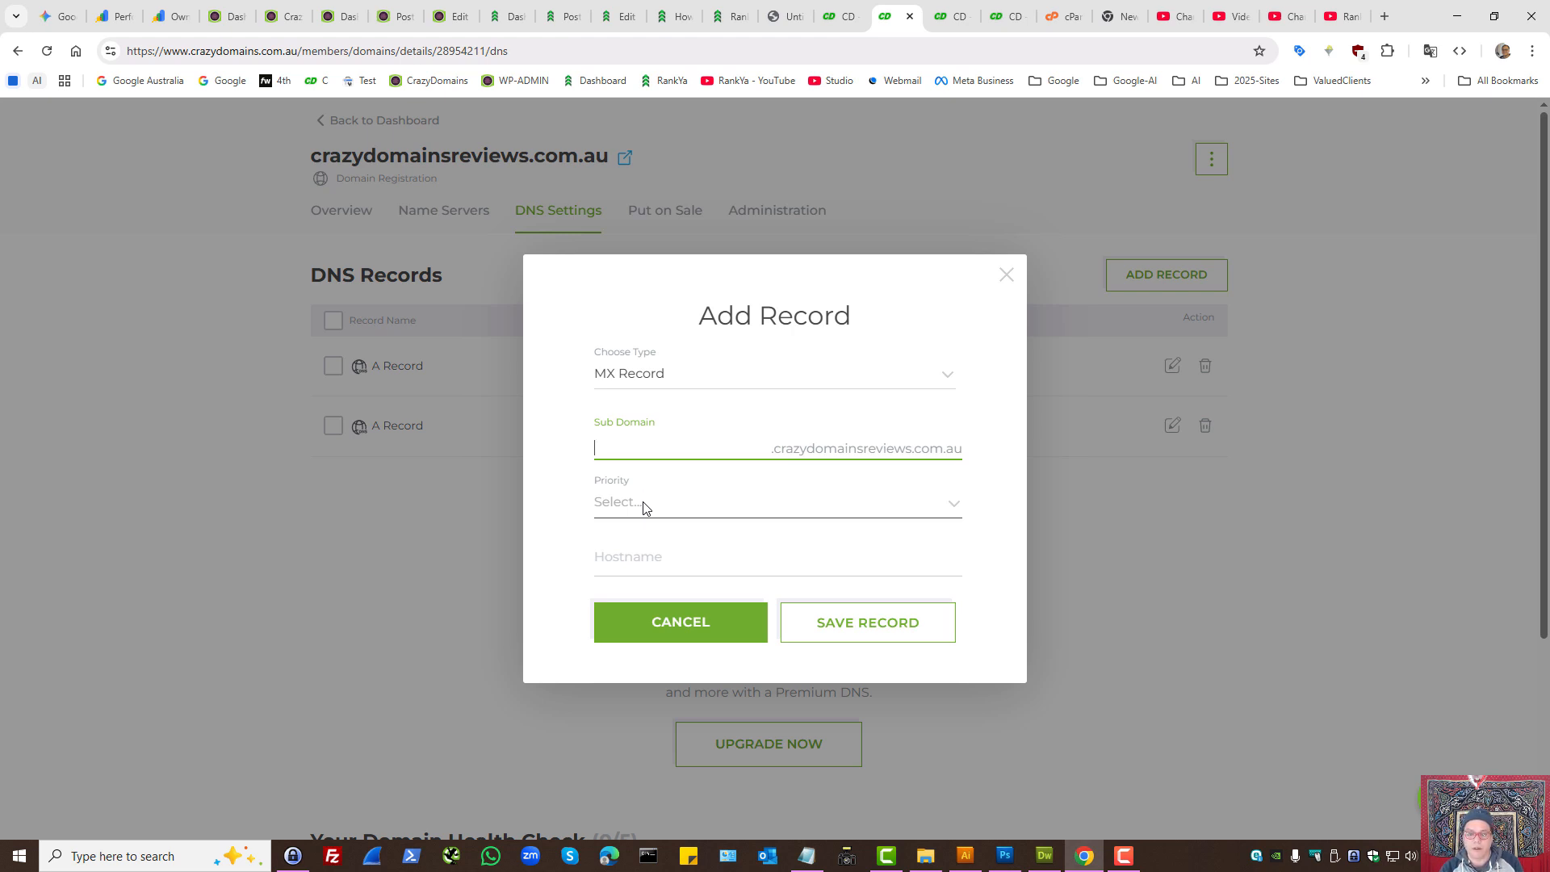
pyautogui.click(640, 504)
pyautogui.click(658, 558)
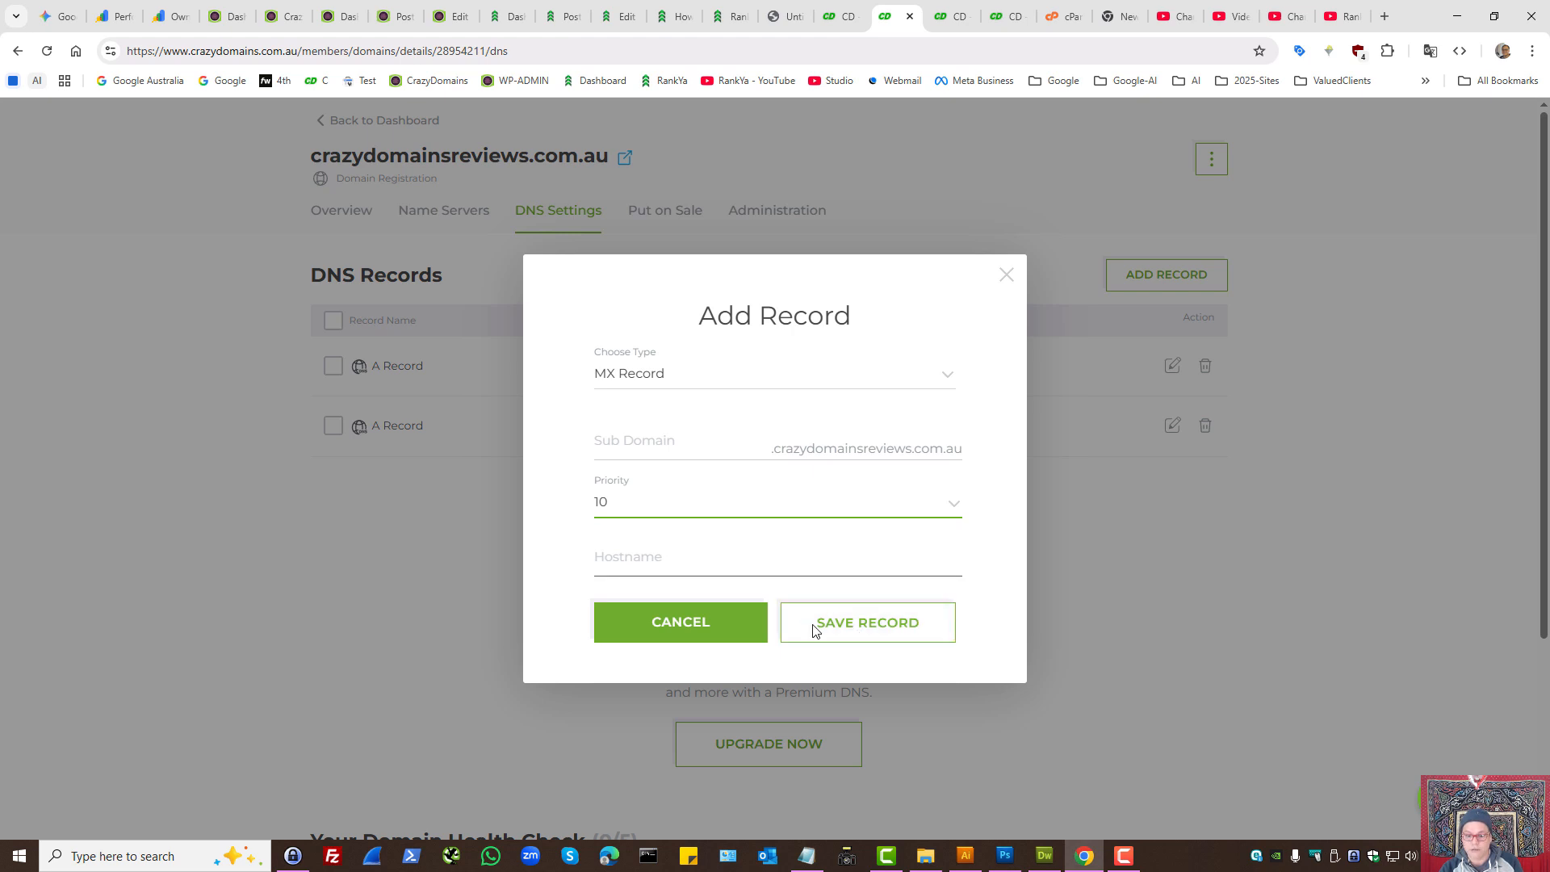
# Copy the Crazy Domains Email hostname mx1.crazydomains.com from the reference table into the MX record's hostname and save the record
pyautogui.click(785, 16)
pyautogui.rightClick(314, 181)
pyautogui.click(326, 196)
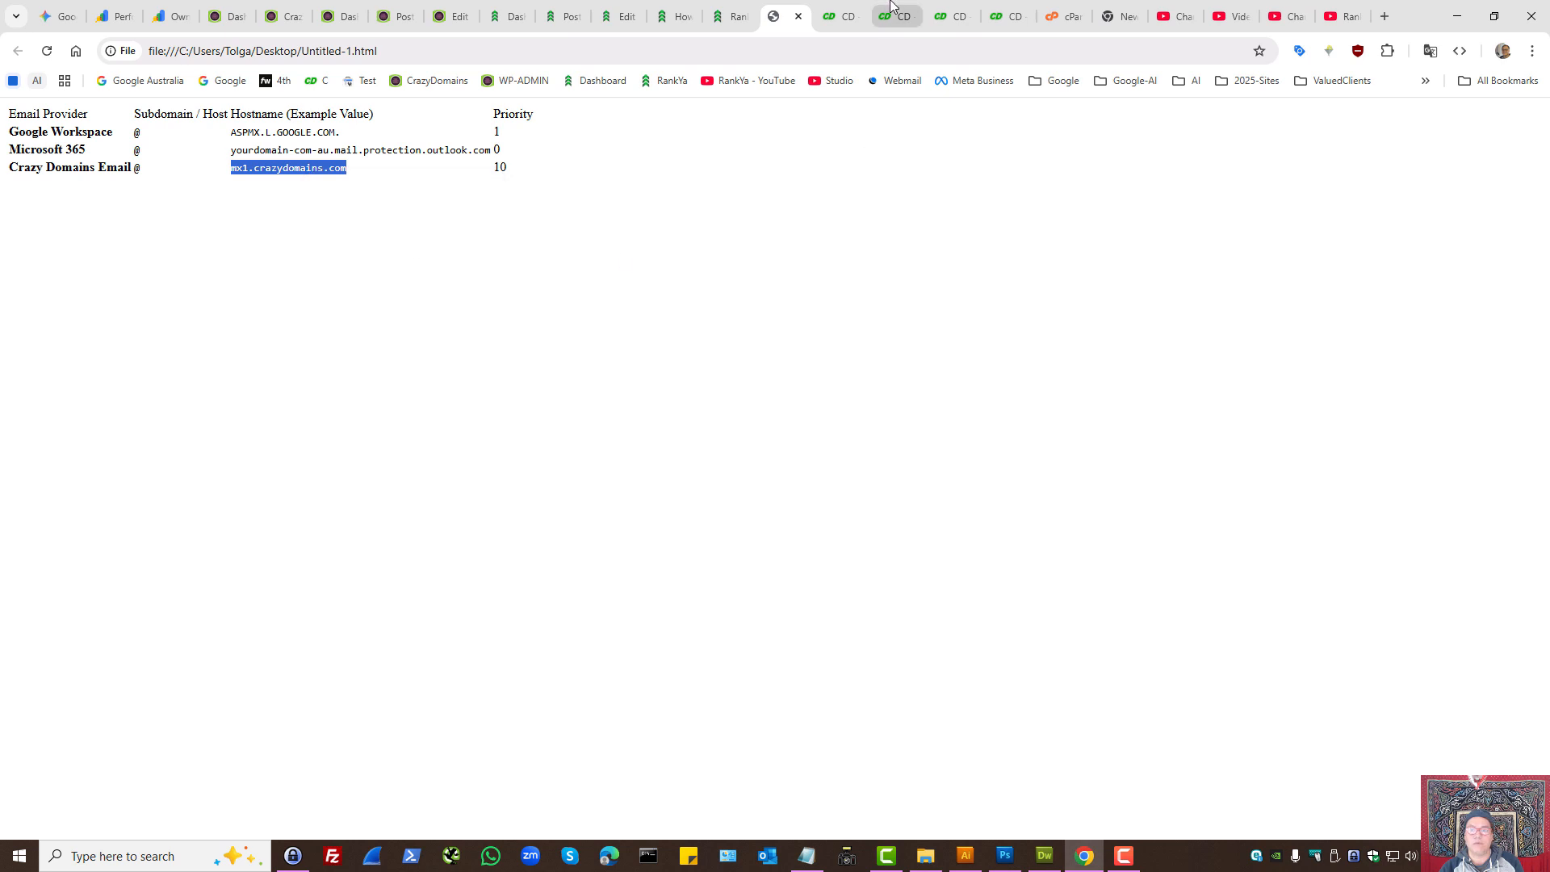
pyautogui.click(894, 16)
pyautogui.click(671, 563)
pyautogui.hotkey('ctrl', 'v')
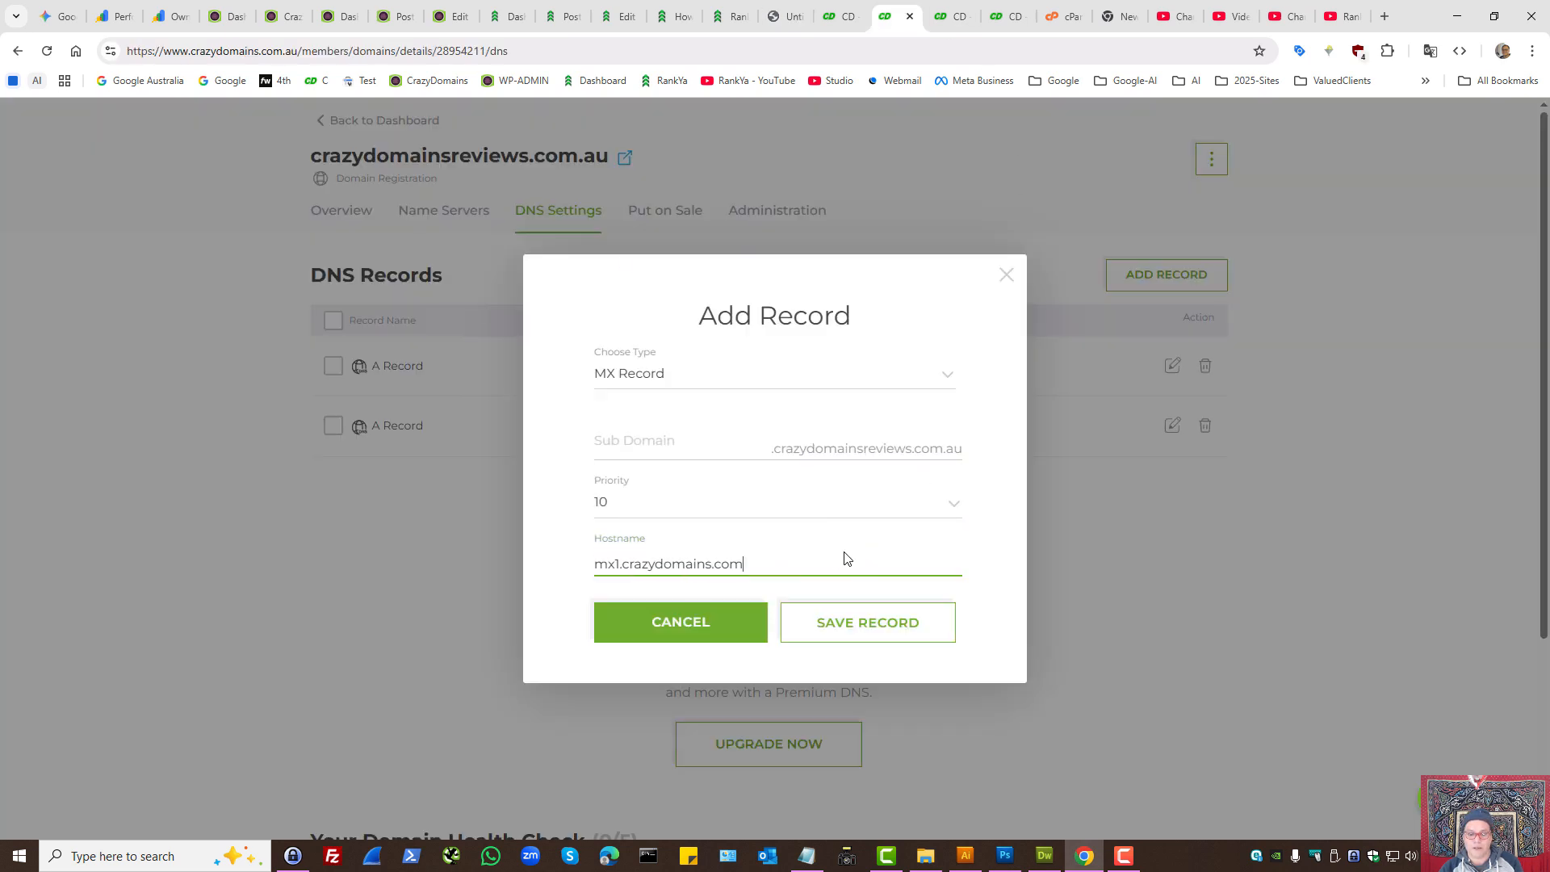
pyautogui.click(854, 628)
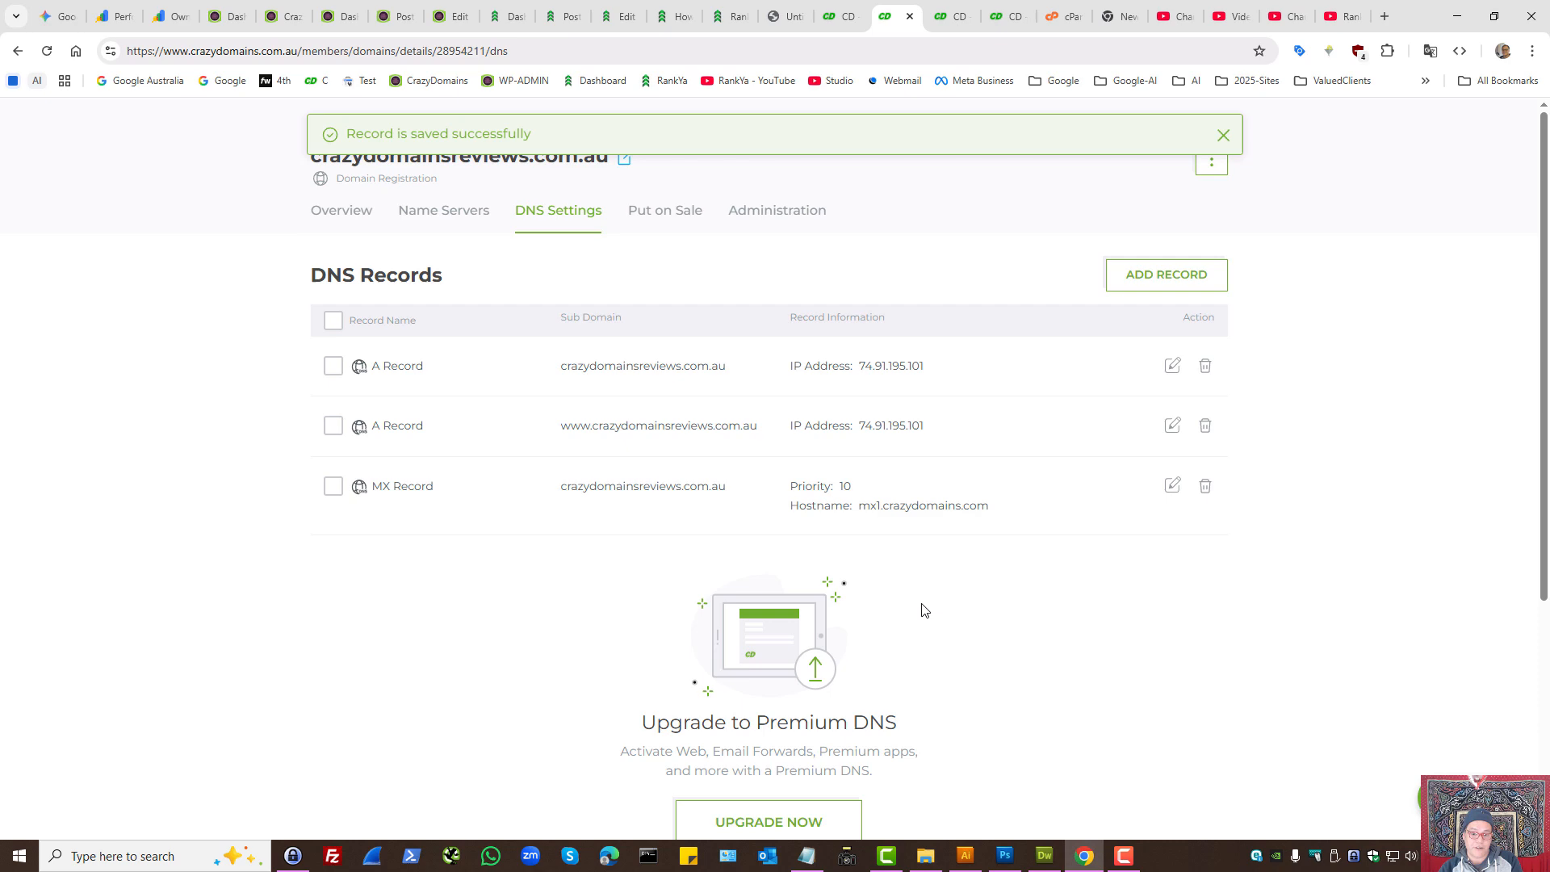
# Check the edit form of the mx1.crazydomains.com MX record and try to delete the record
pyautogui.click(1204, 485)
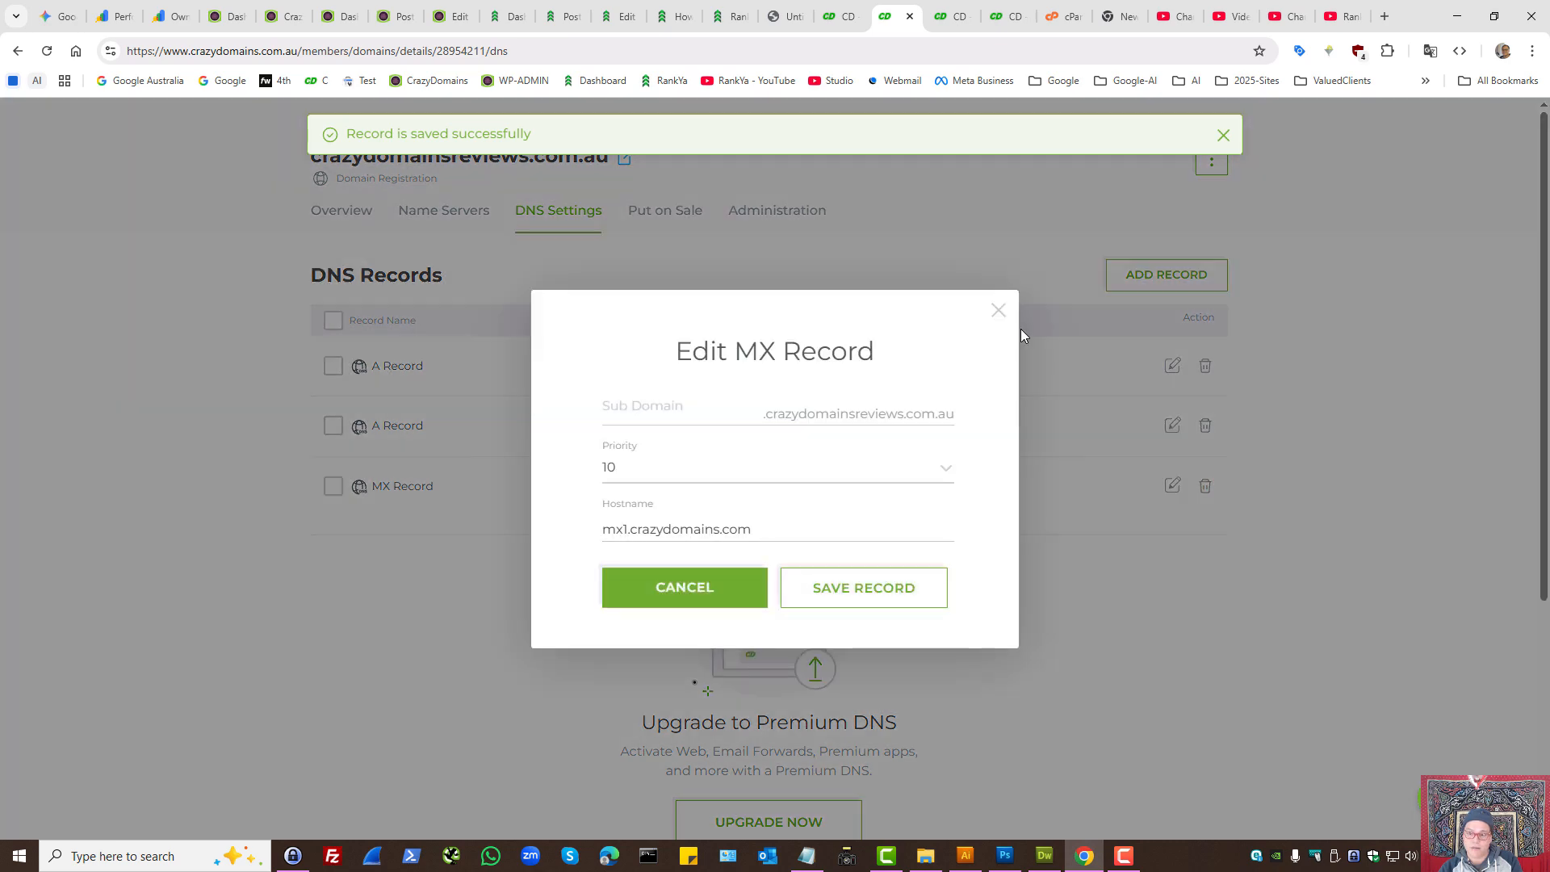
pyautogui.click(998, 310)
pyautogui.click(1205, 485)
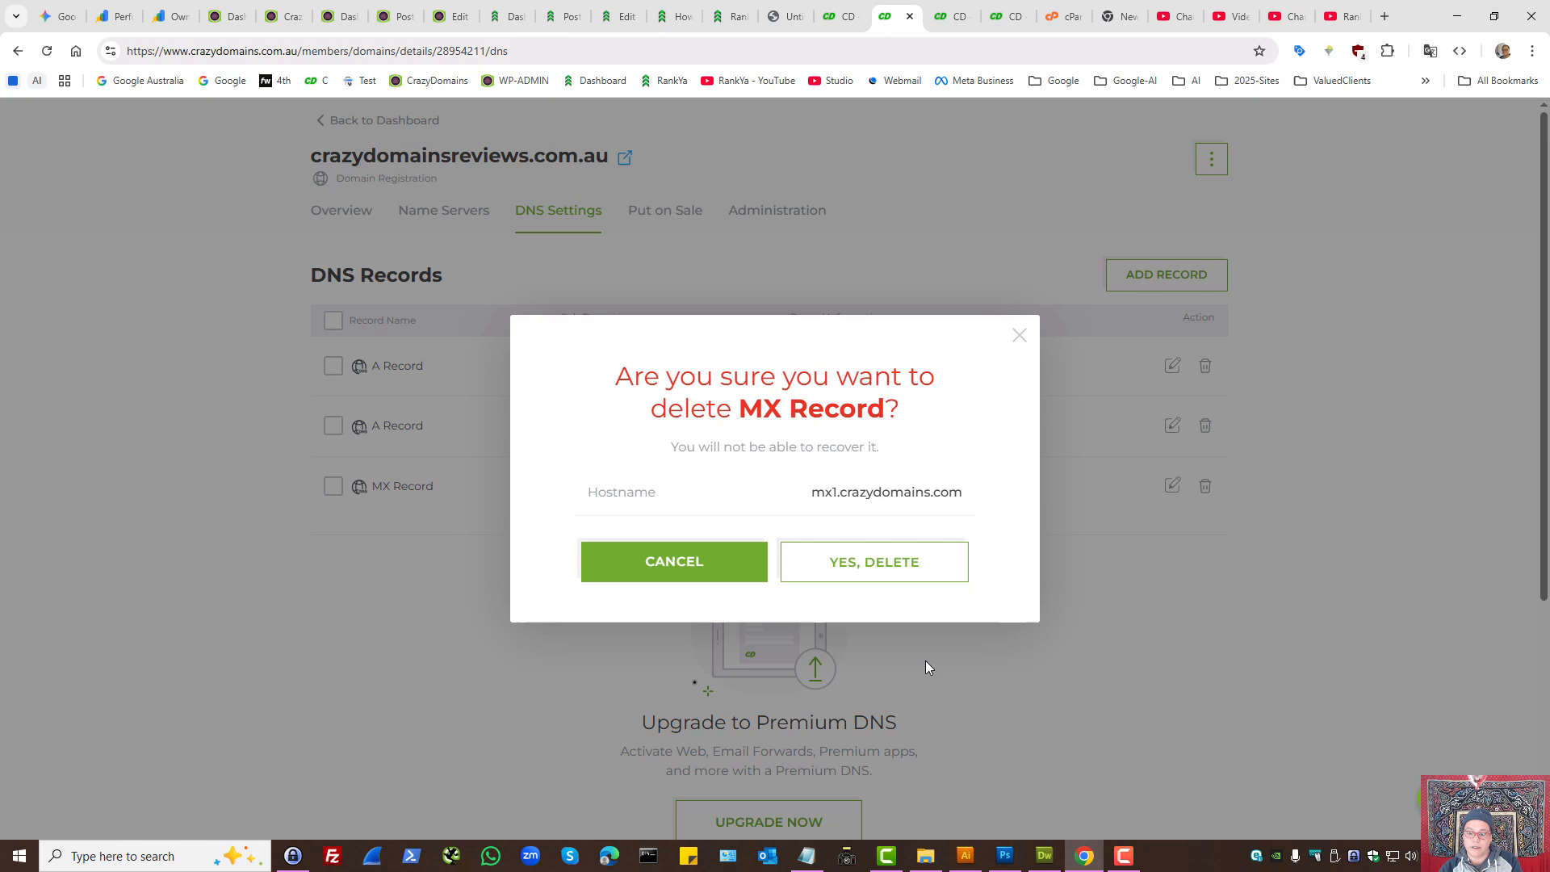
pyautogui.click(880, 567)
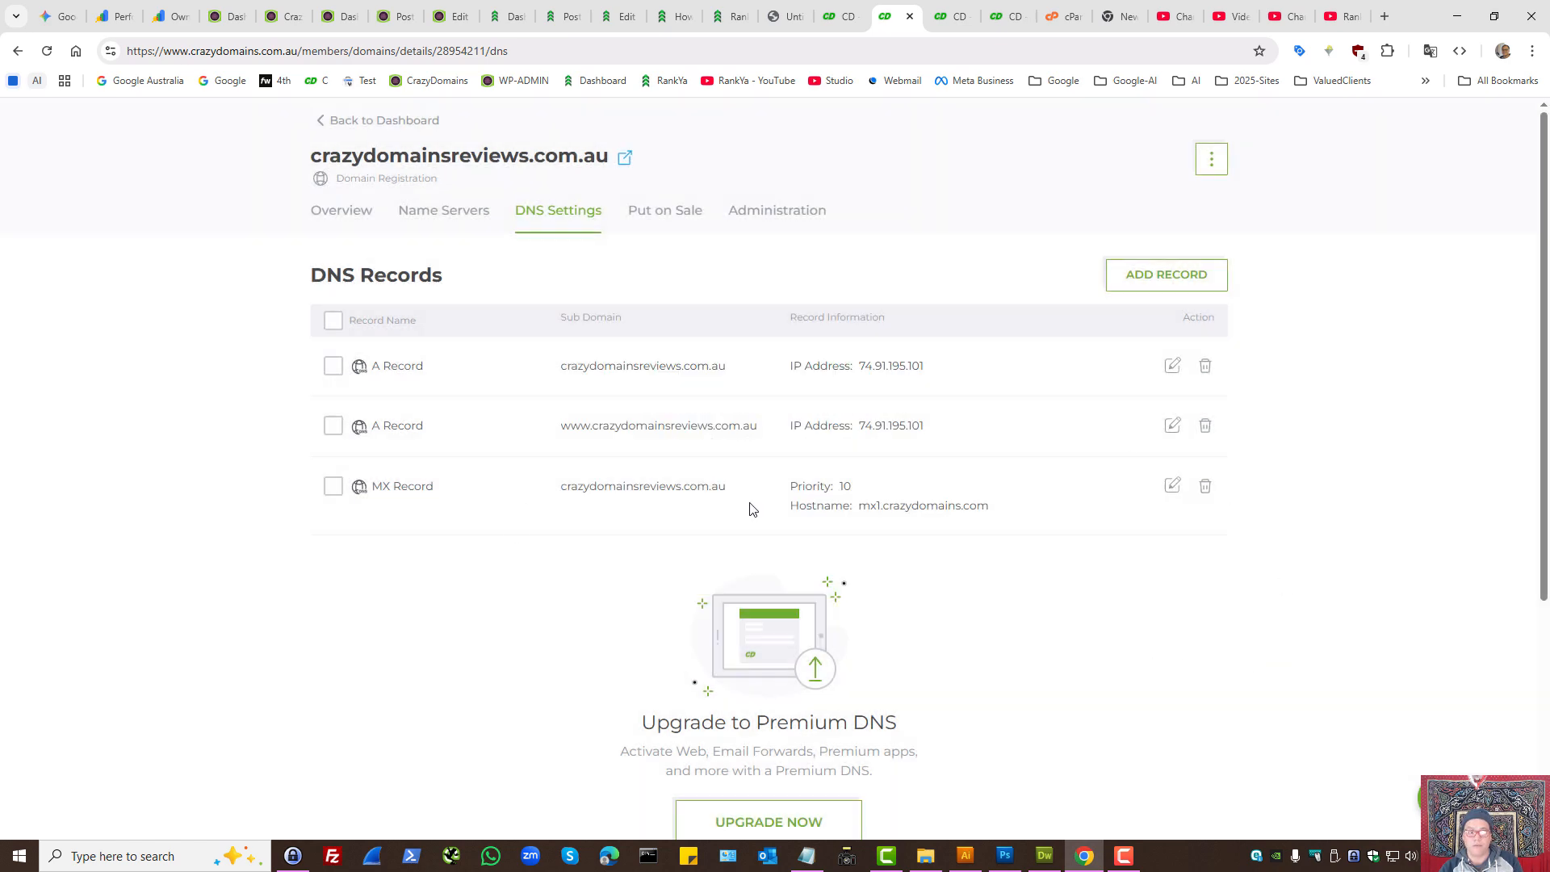
# Open cPanel for the Linux Hosting Economy plan of crazydomainsreviews.com.au from the products dashboard
pyautogui.click(840, 16)
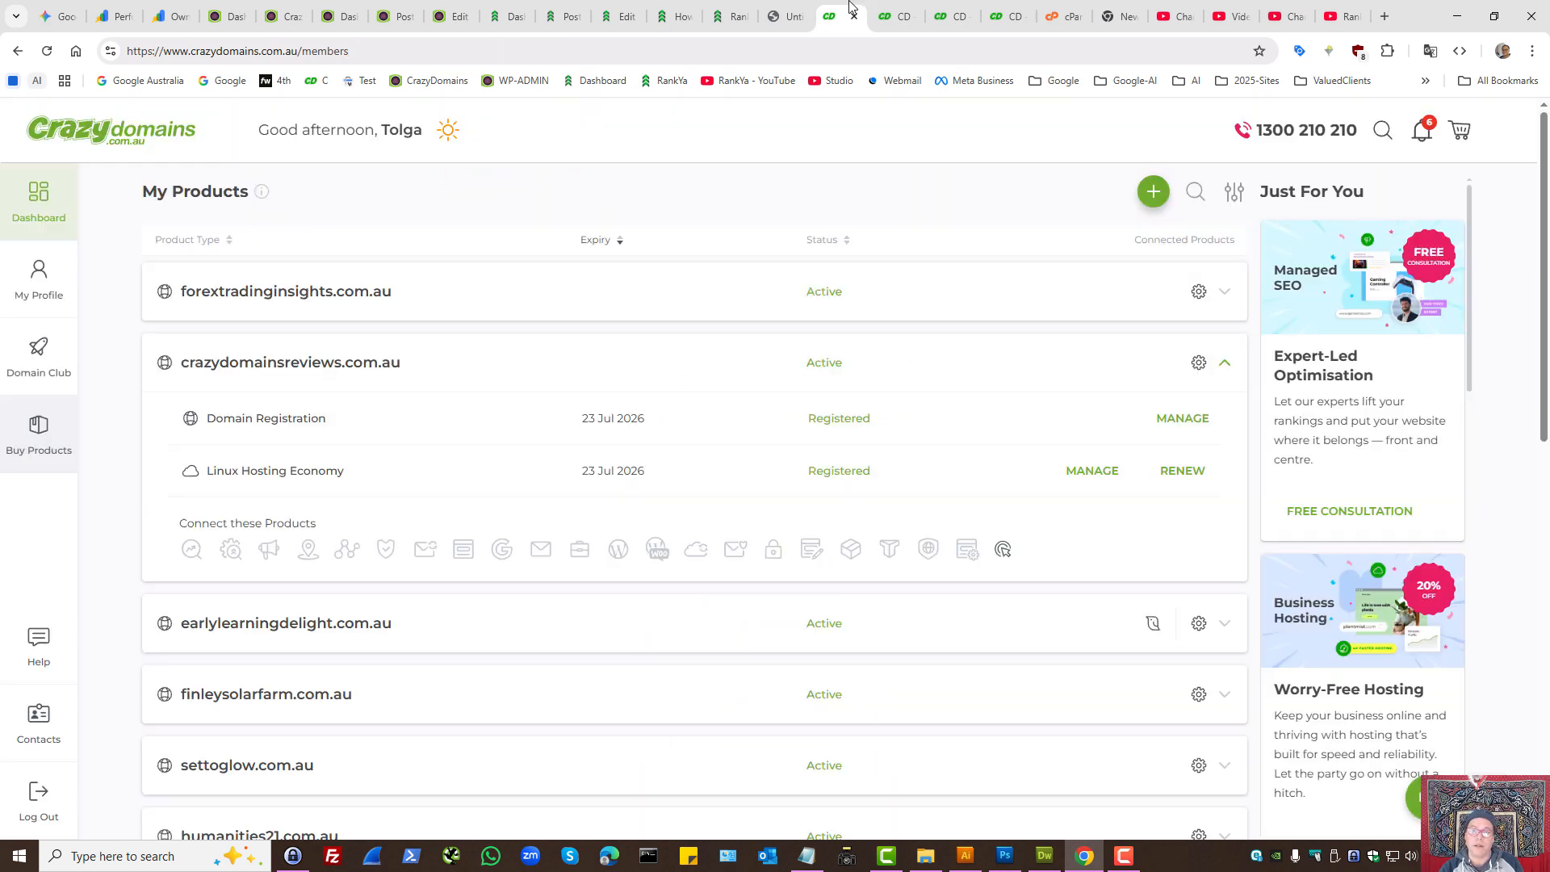
pyautogui.click(1093, 473)
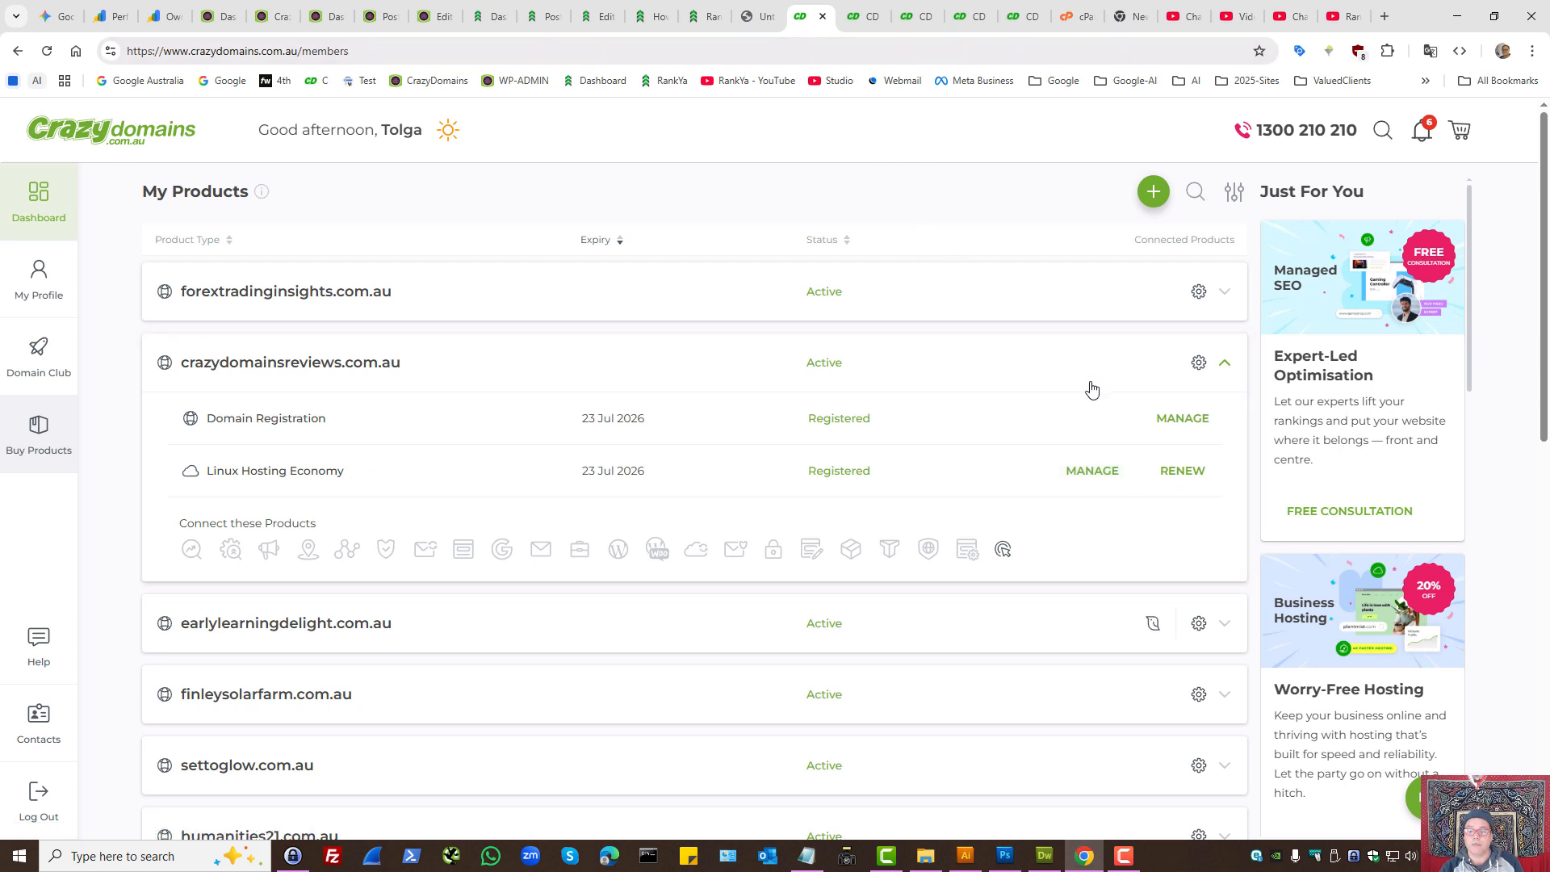
pyautogui.middleClick(1095, 475)
pyautogui.click(884, 17)
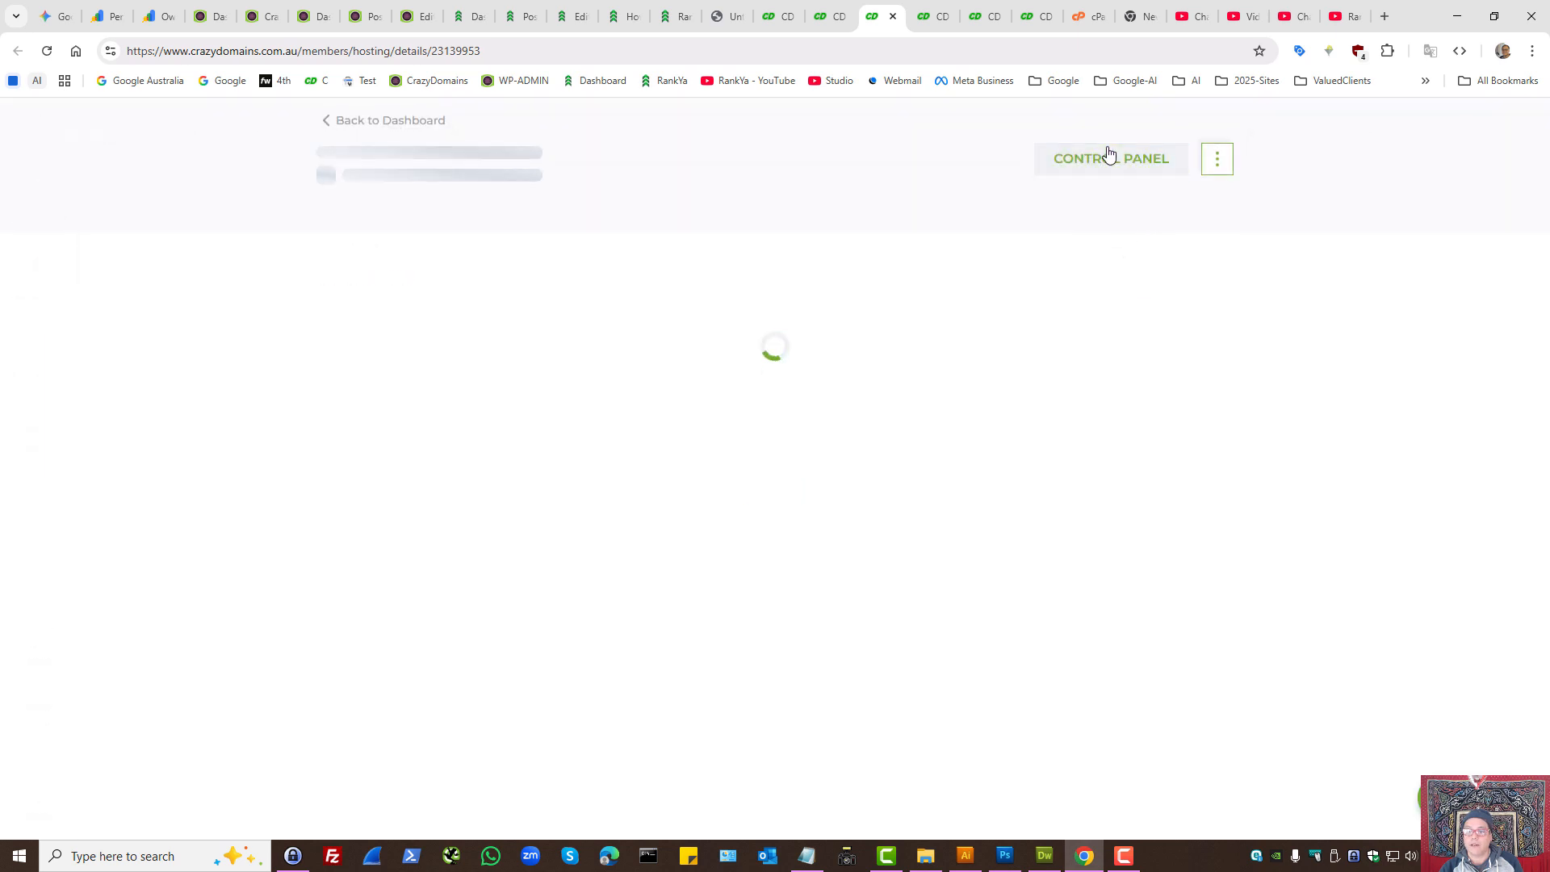
pyautogui.click(1107, 157)
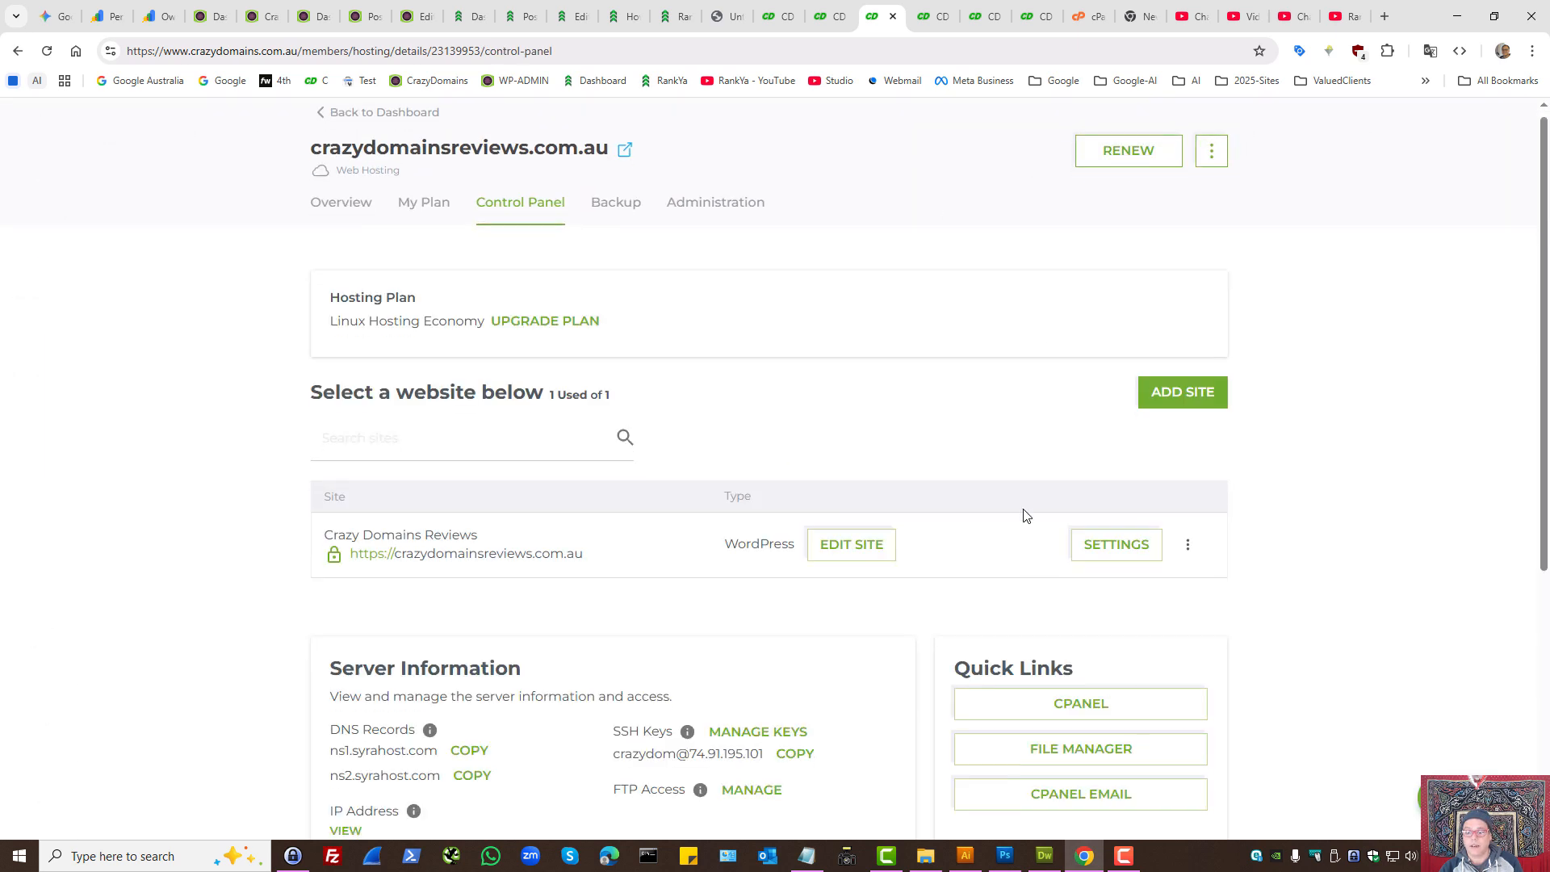
pyautogui.scroll(-3, 1042, 484)
pyautogui.click(1068, 461)
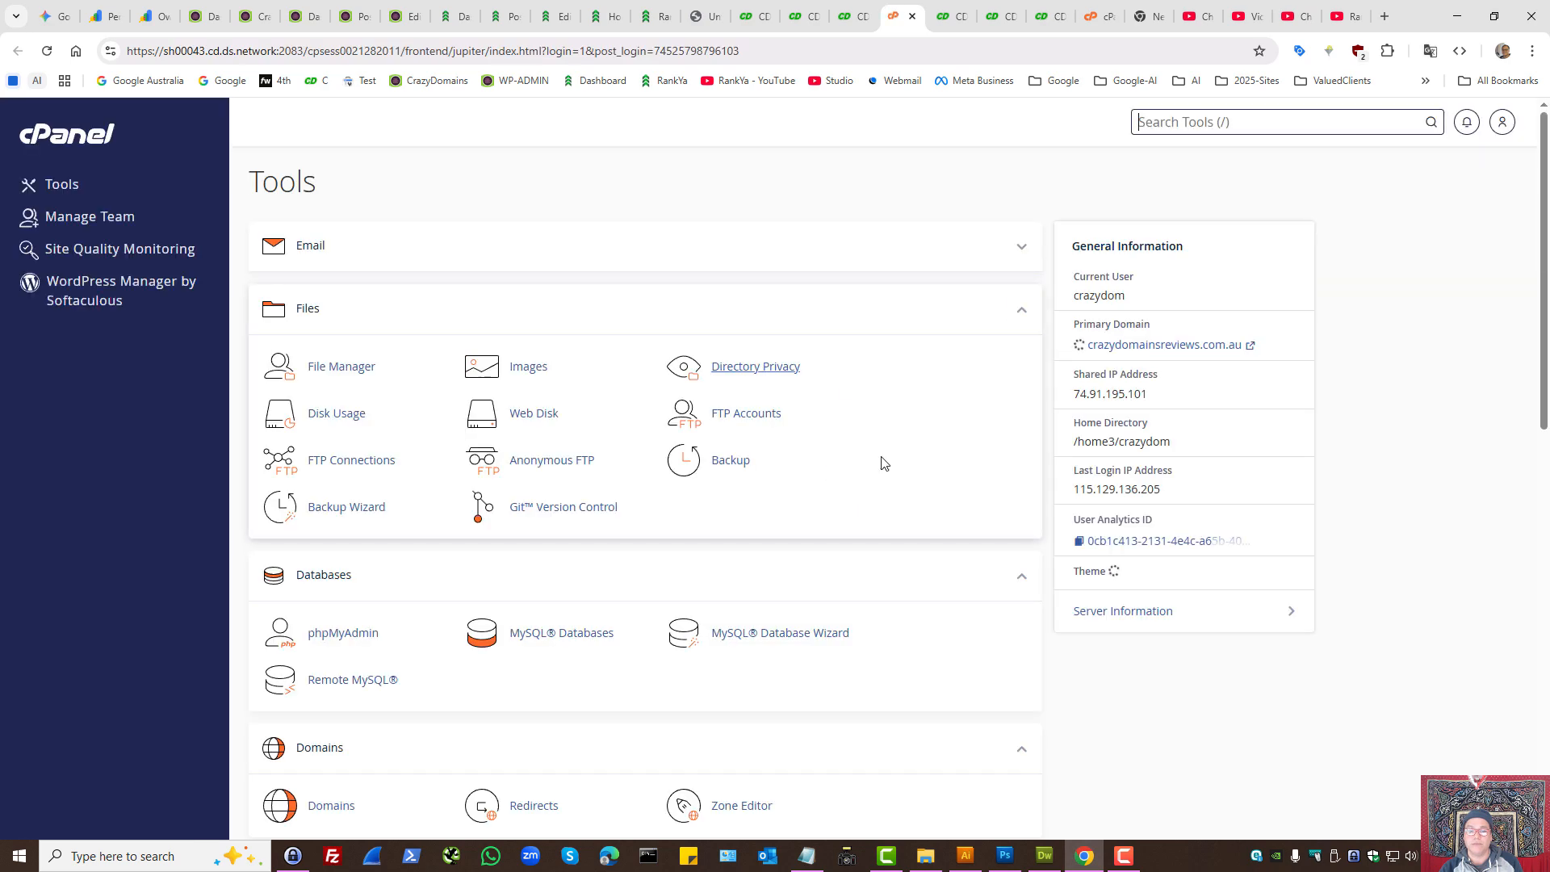
# Open cPanel's Zone Editor in a separate browser tab
pyautogui.scroll(-3, 880, 460)
pyautogui.keyDown('ctrl'); pyautogui.click(741, 539); pyautogui.keyUp('ctrl')
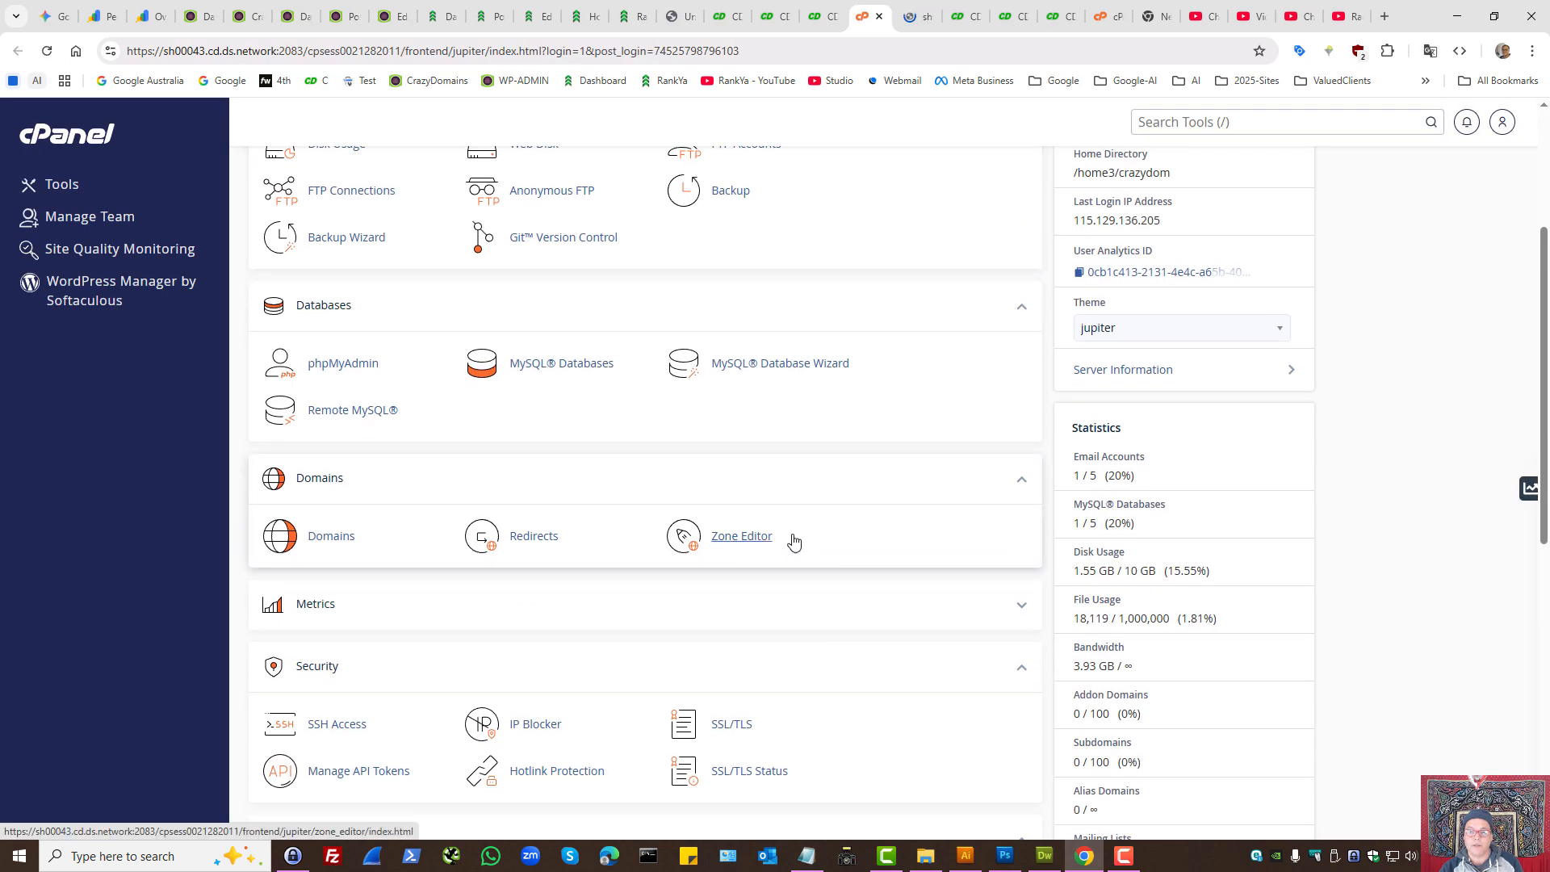
pyautogui.click(904, 13)
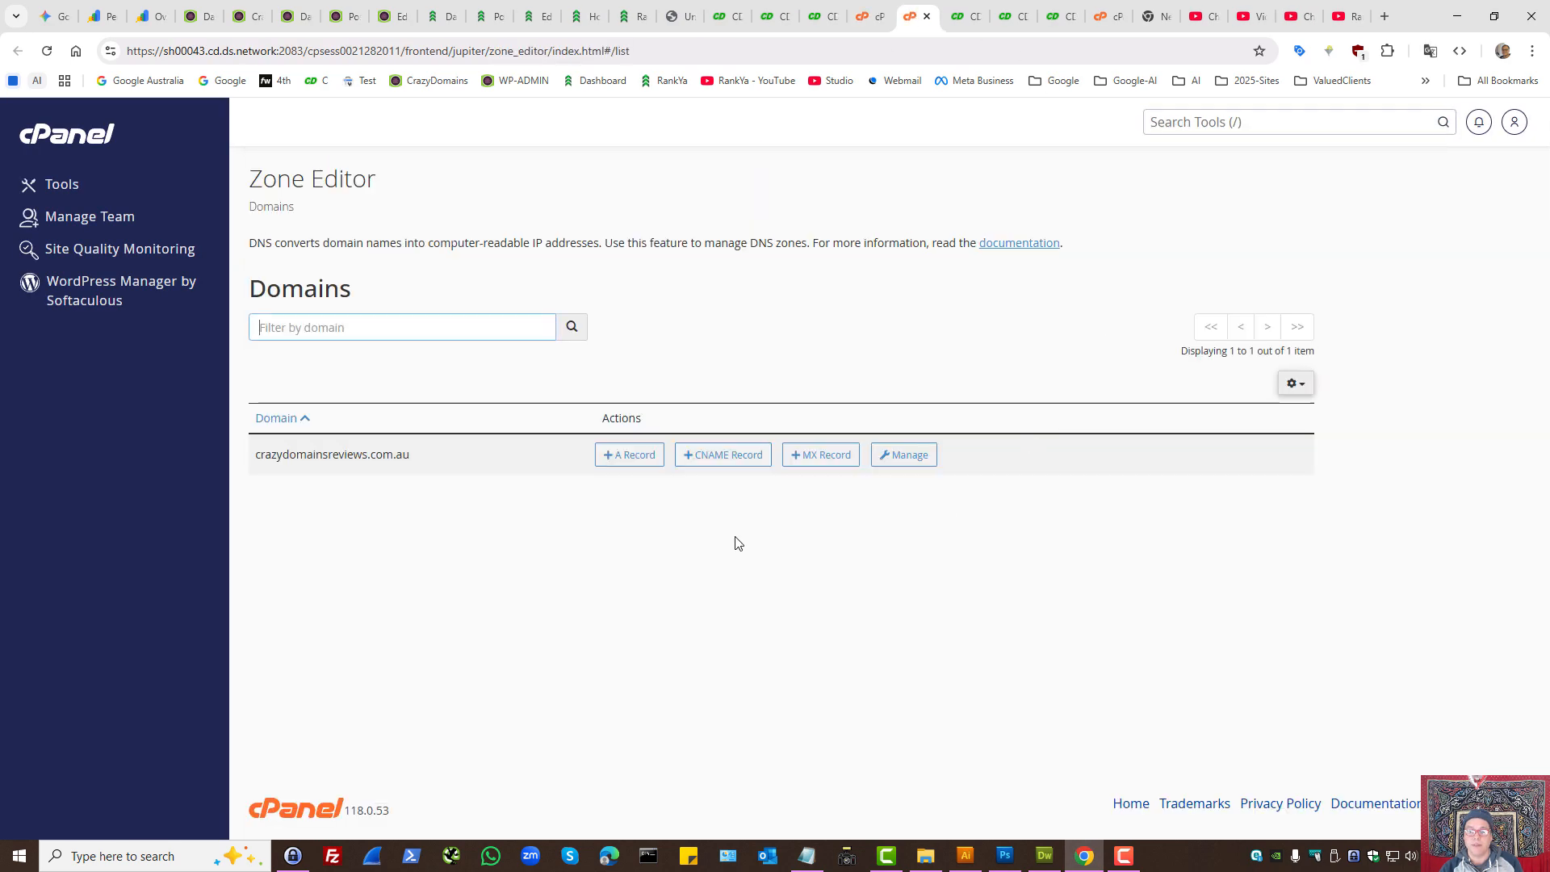
# View the quick CNAME and MX record forms without adding anything, and check the domain list's display options
pyautogui.click(723, 464)
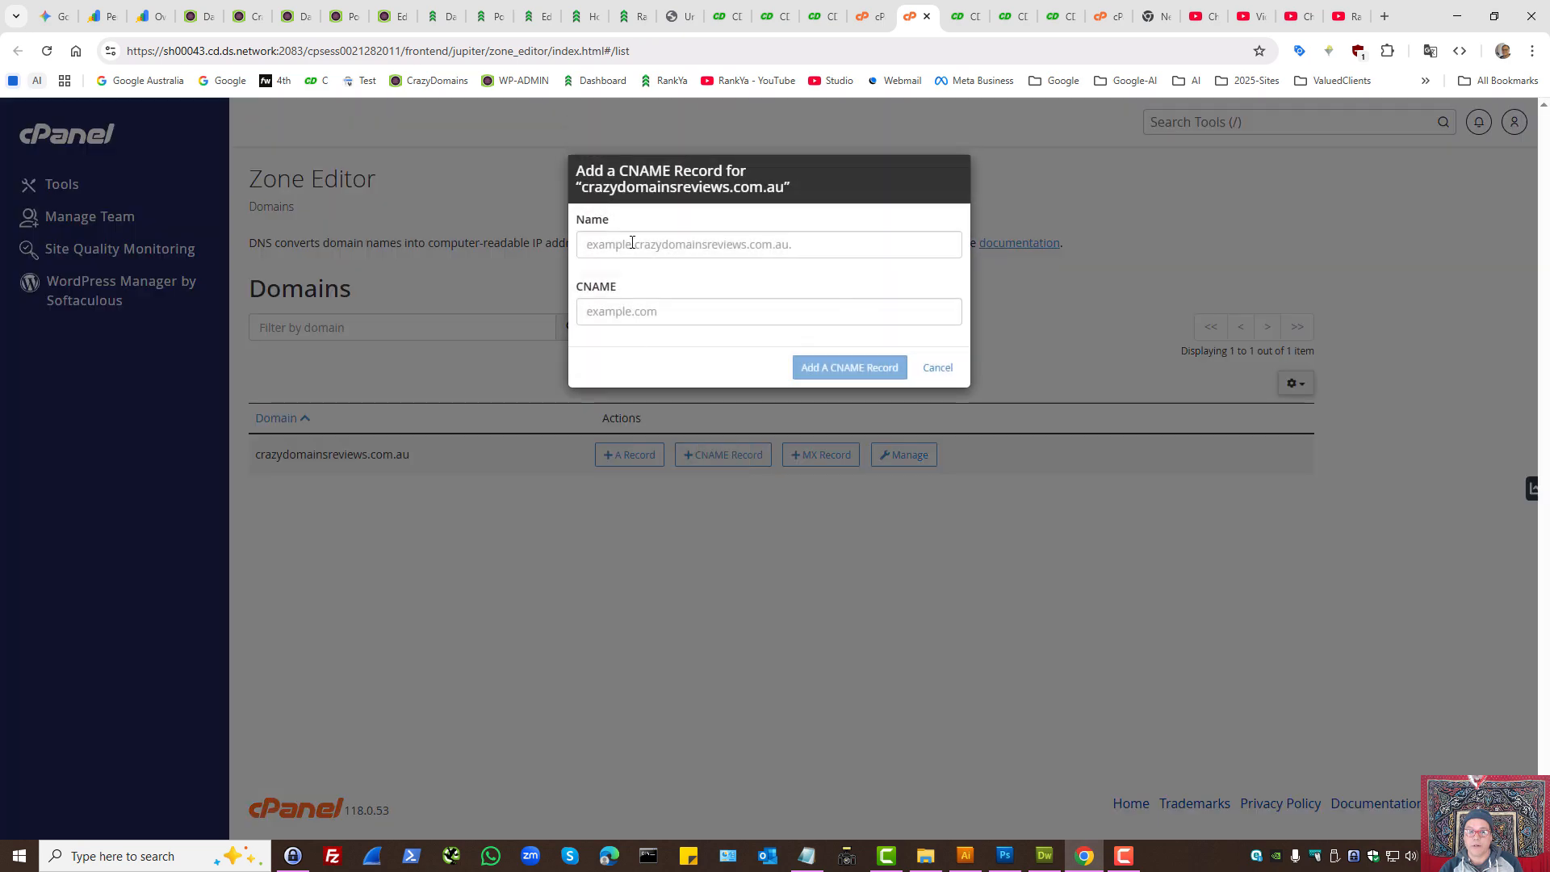
pyautogui.click(939, 370)
pyautogui.click(821, 455)
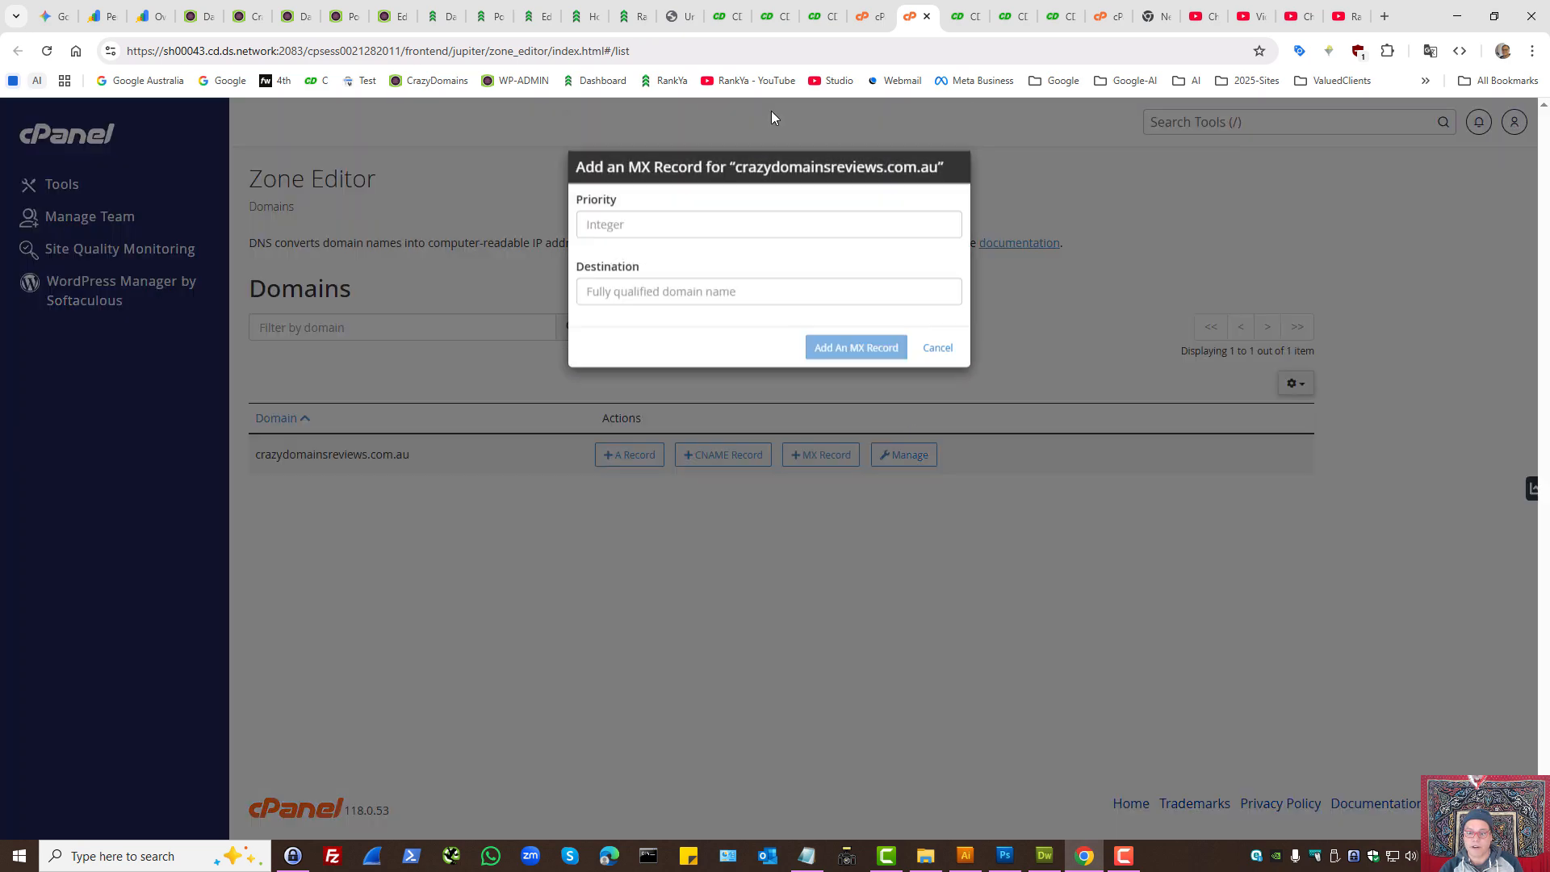
pyautogui.click(942, 353)
pyautogui.click(1296, 386)
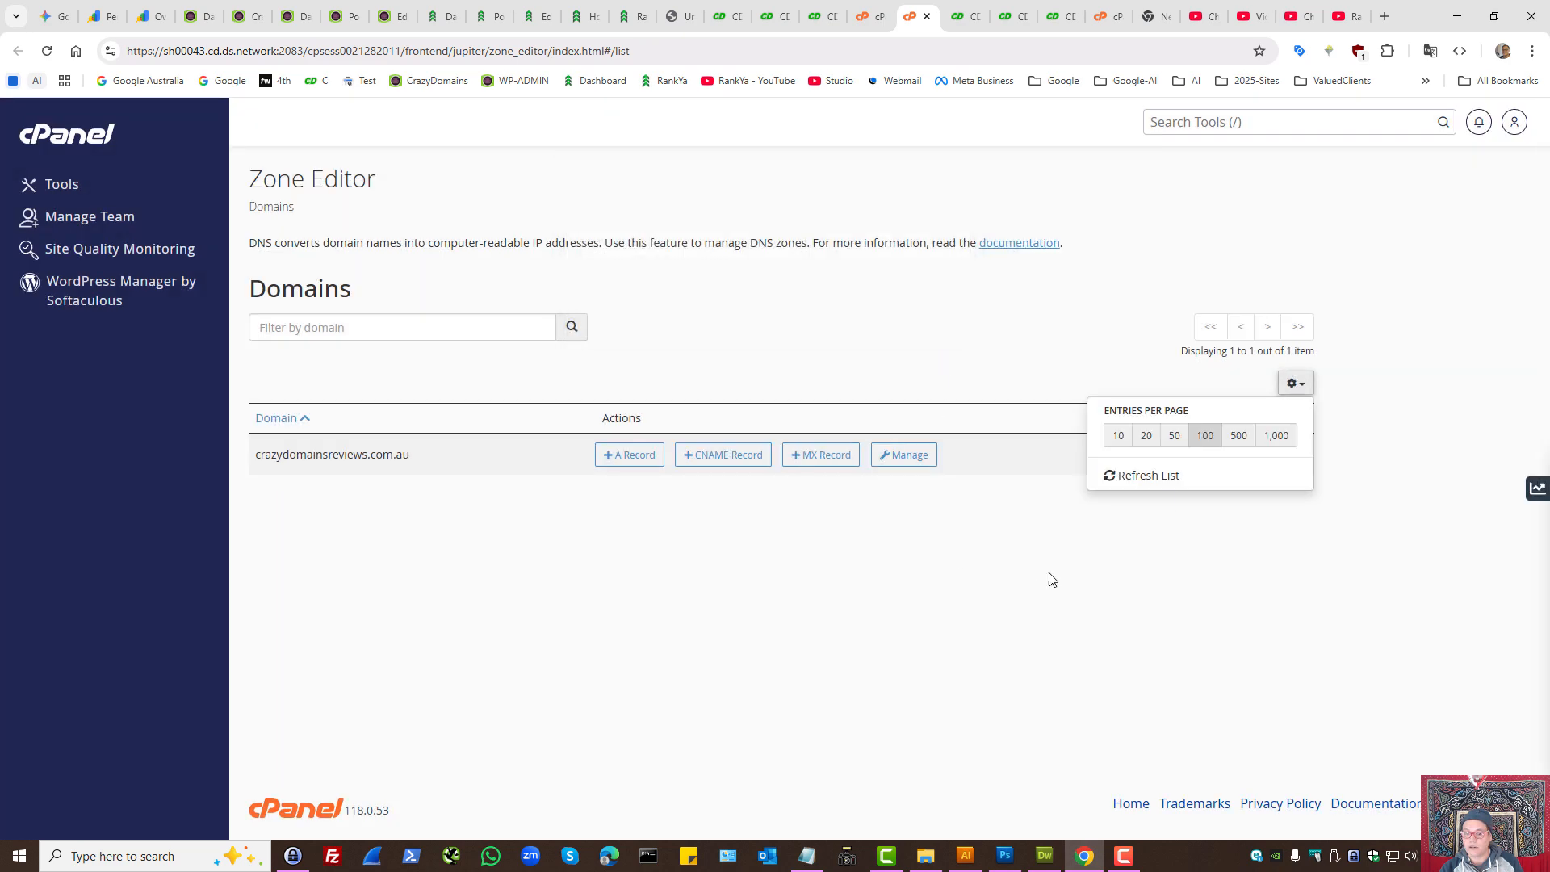
# Open the zone records of crazydomainsreviews.com.au and start a new MX record with priority 20
pyautogui.click(907, 456)
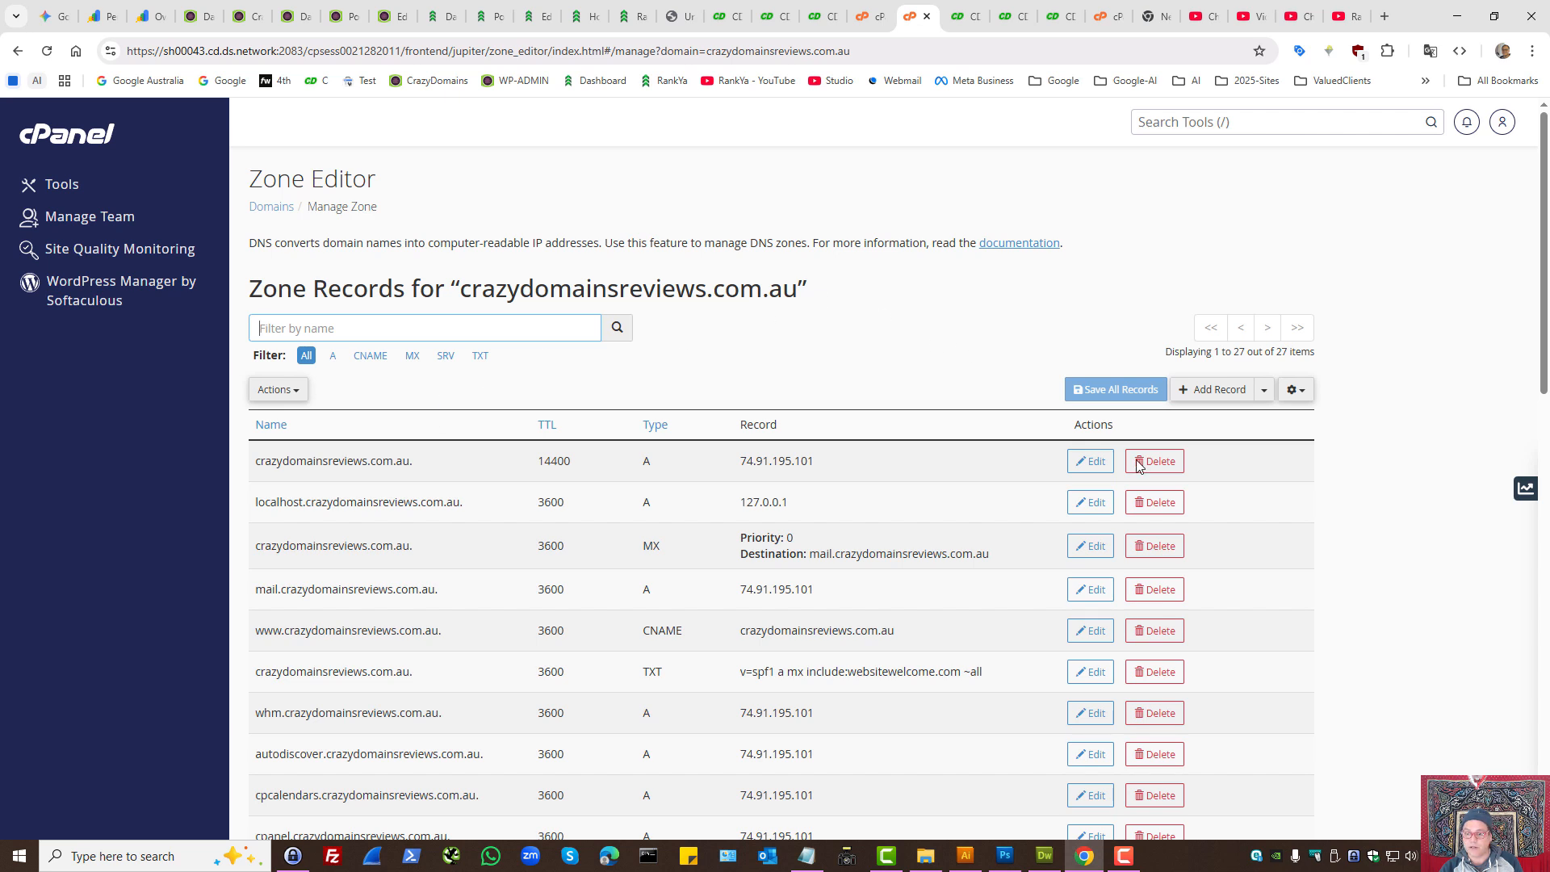
pyautogui.click(1264, 390)
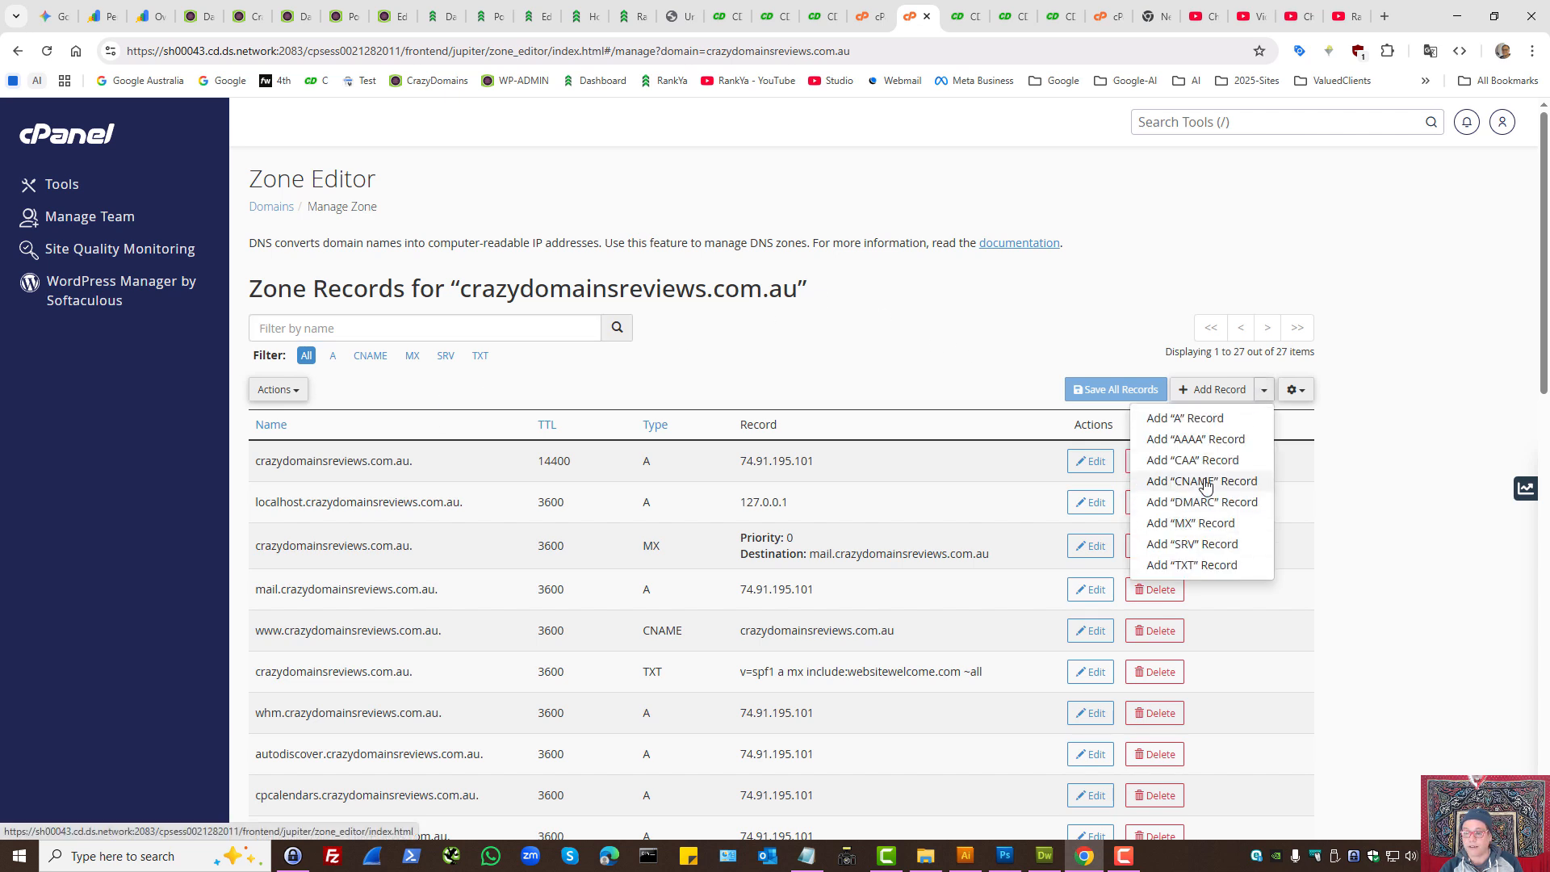
pyautogui.click(1190, 524)
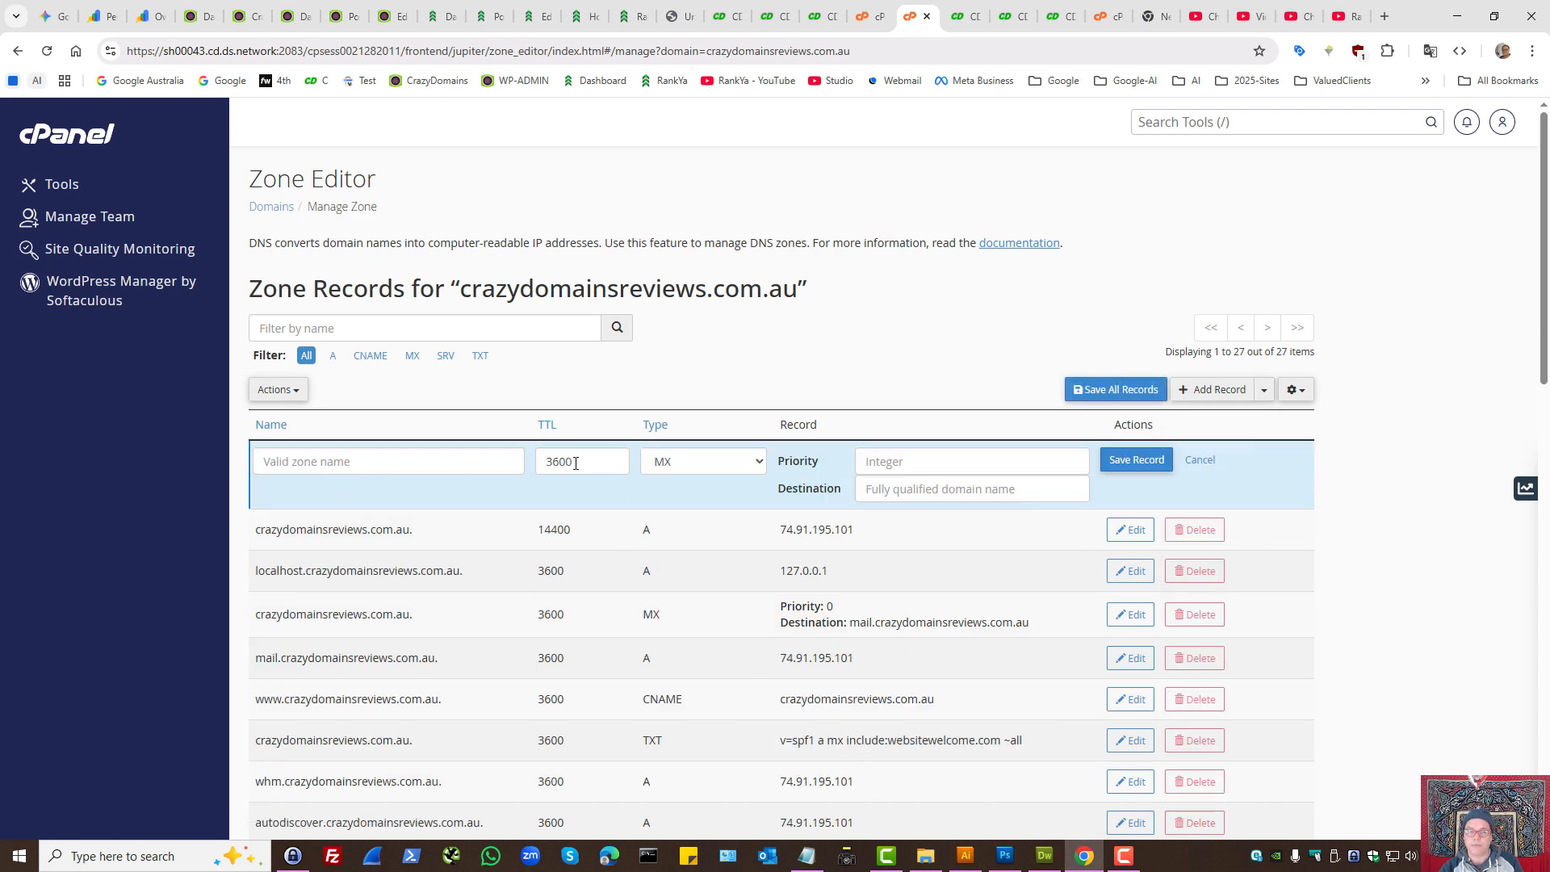
pyautogui.click(899, 462)
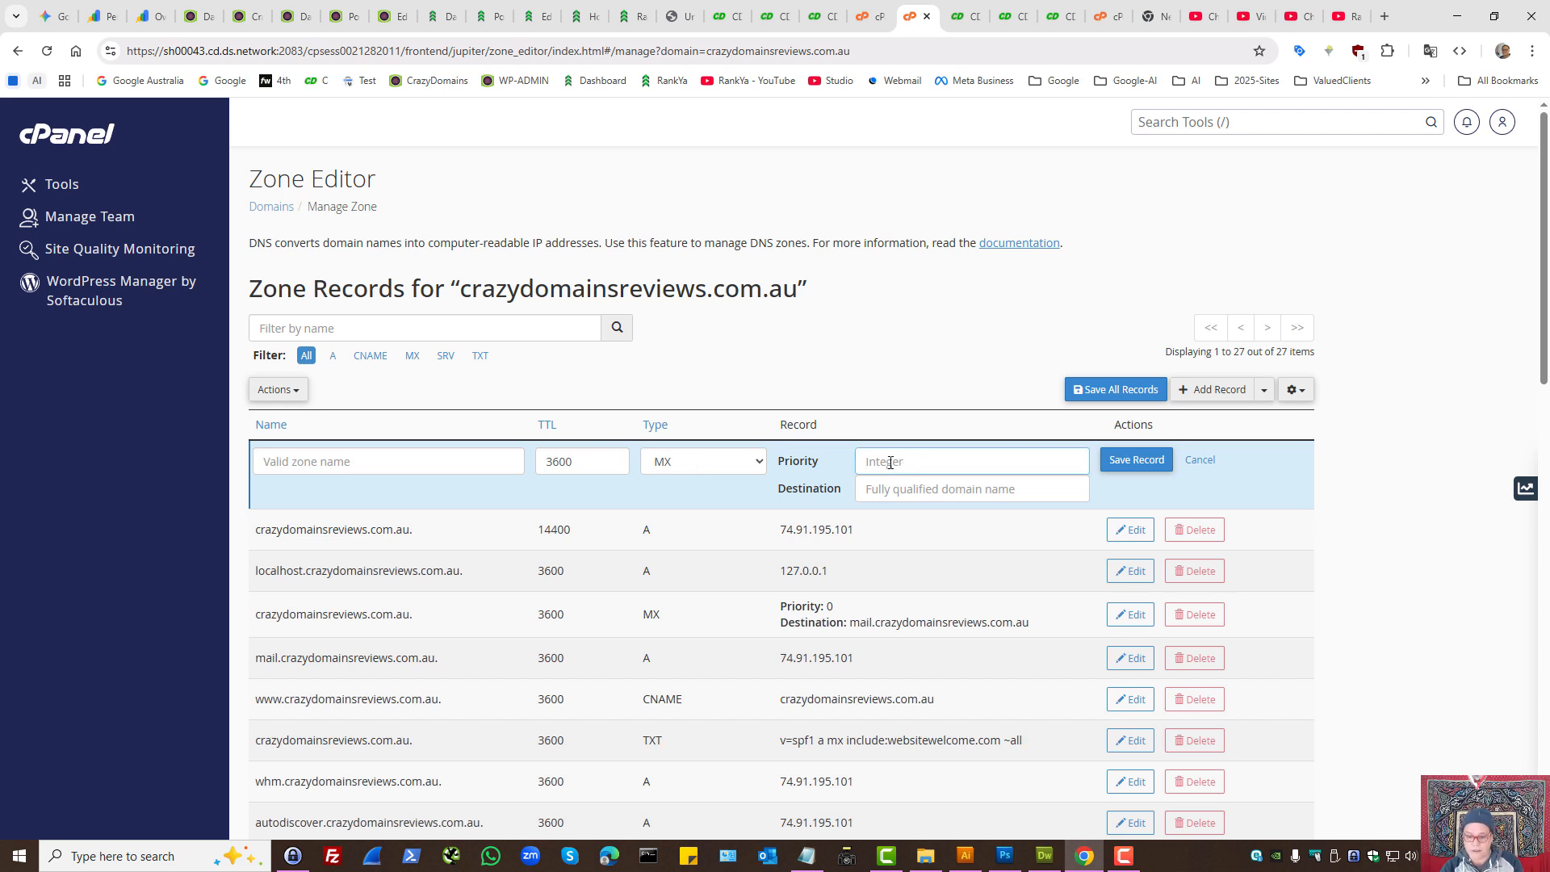
pyautogui.write('1')
pyautogui.press('BackSpace')
pyautogui.write('20')
pyautogui.click(888, 482)
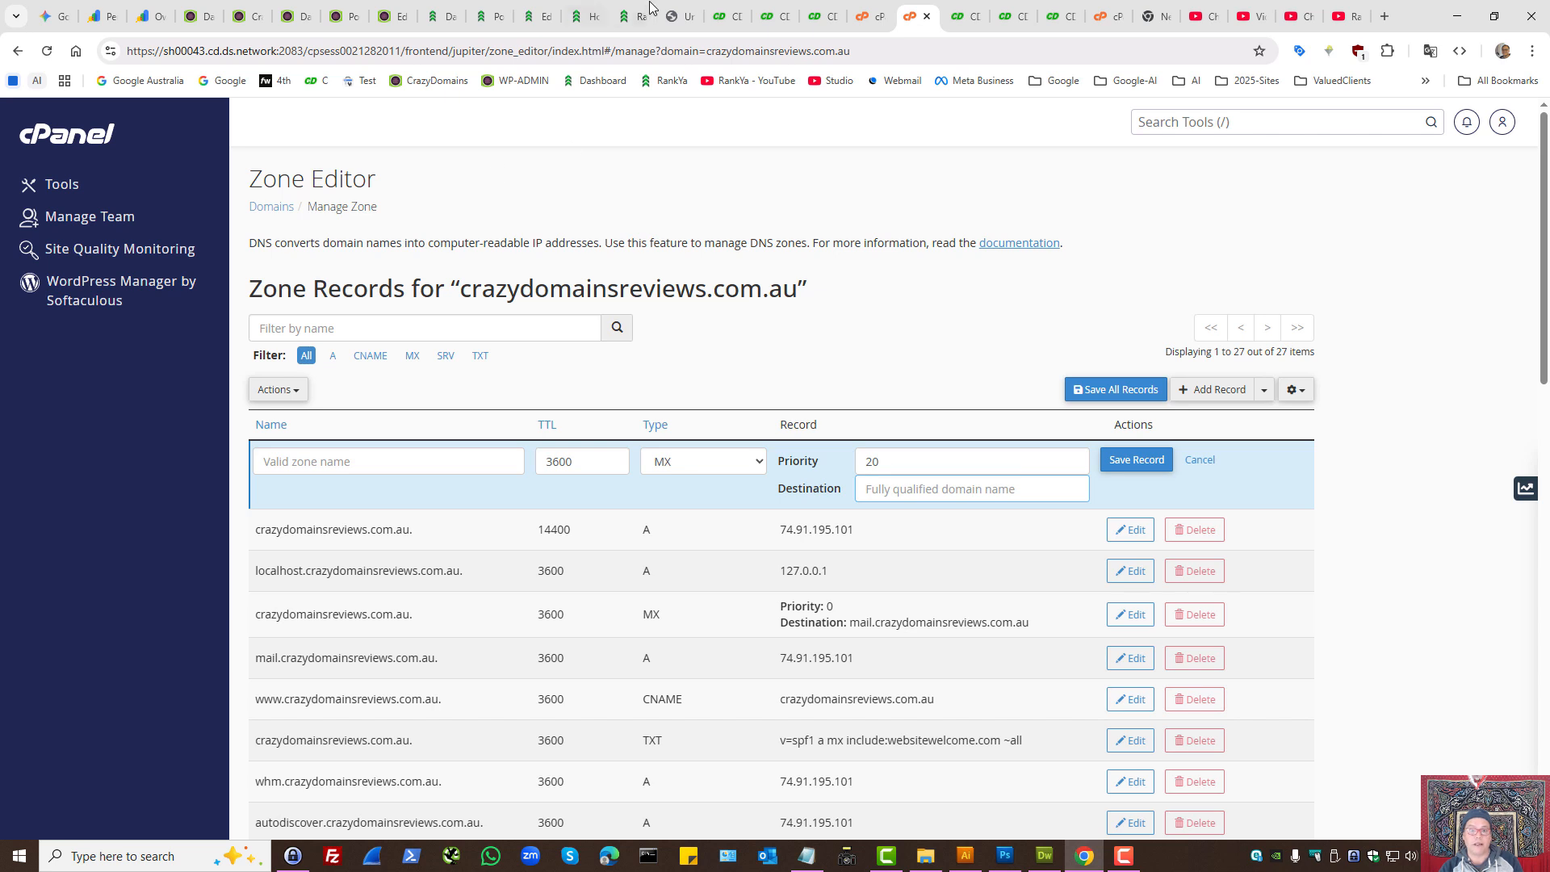
# Copy the Google Workspace hostname ASPMX.L.GOOGLE.COM. from the reference table into the new MX record's destination, removing the leading whitespace
pyautogui.click(678, 16)
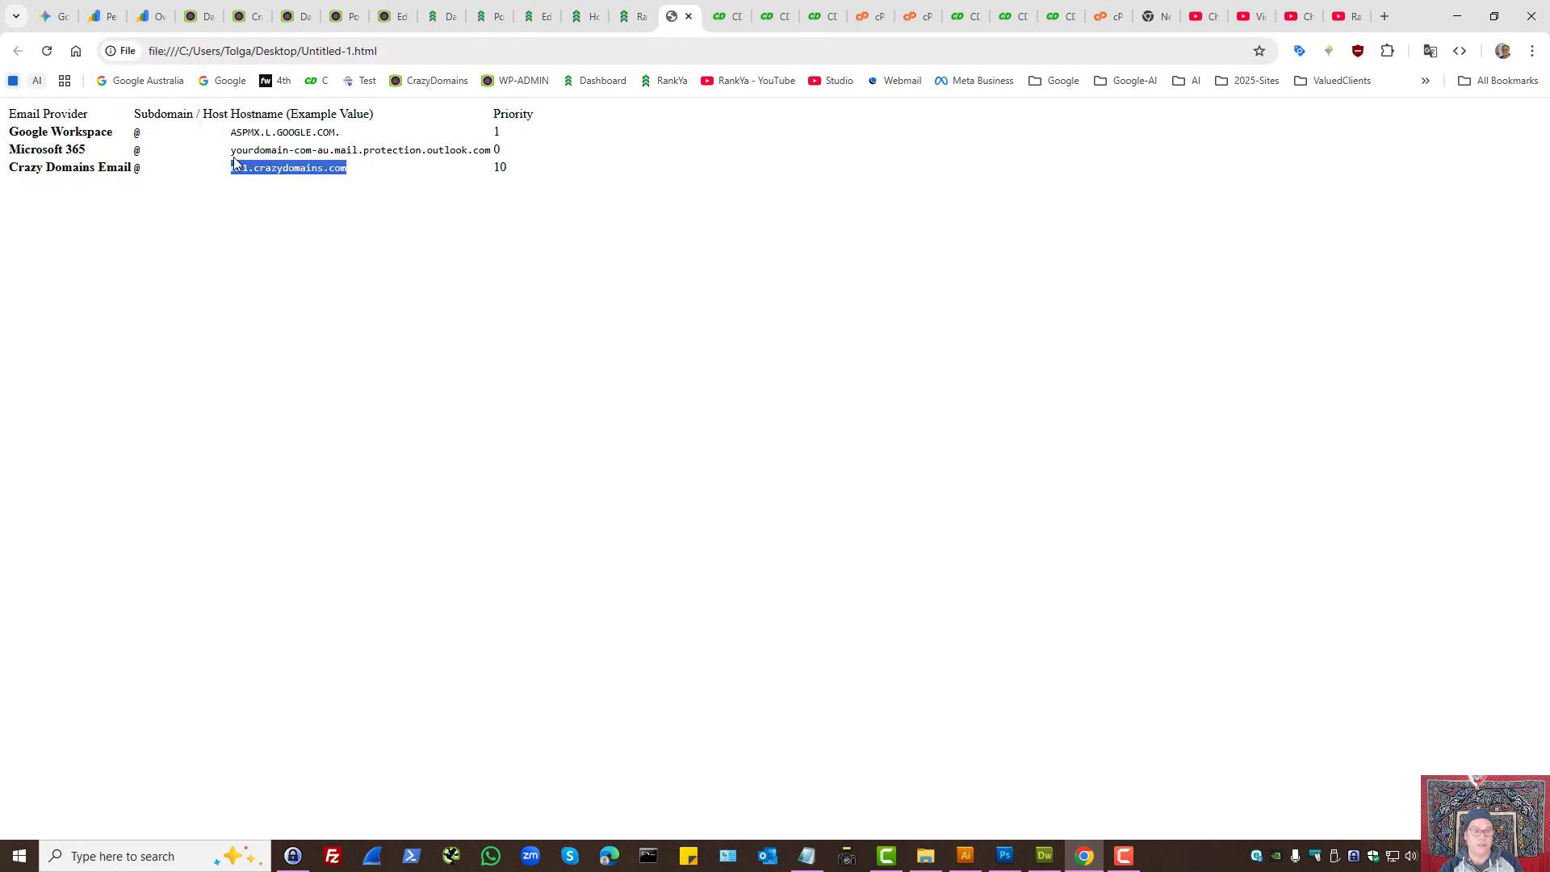
pyautogui.moveTo(232, 151); pyautogui.dragTo(482, 151)
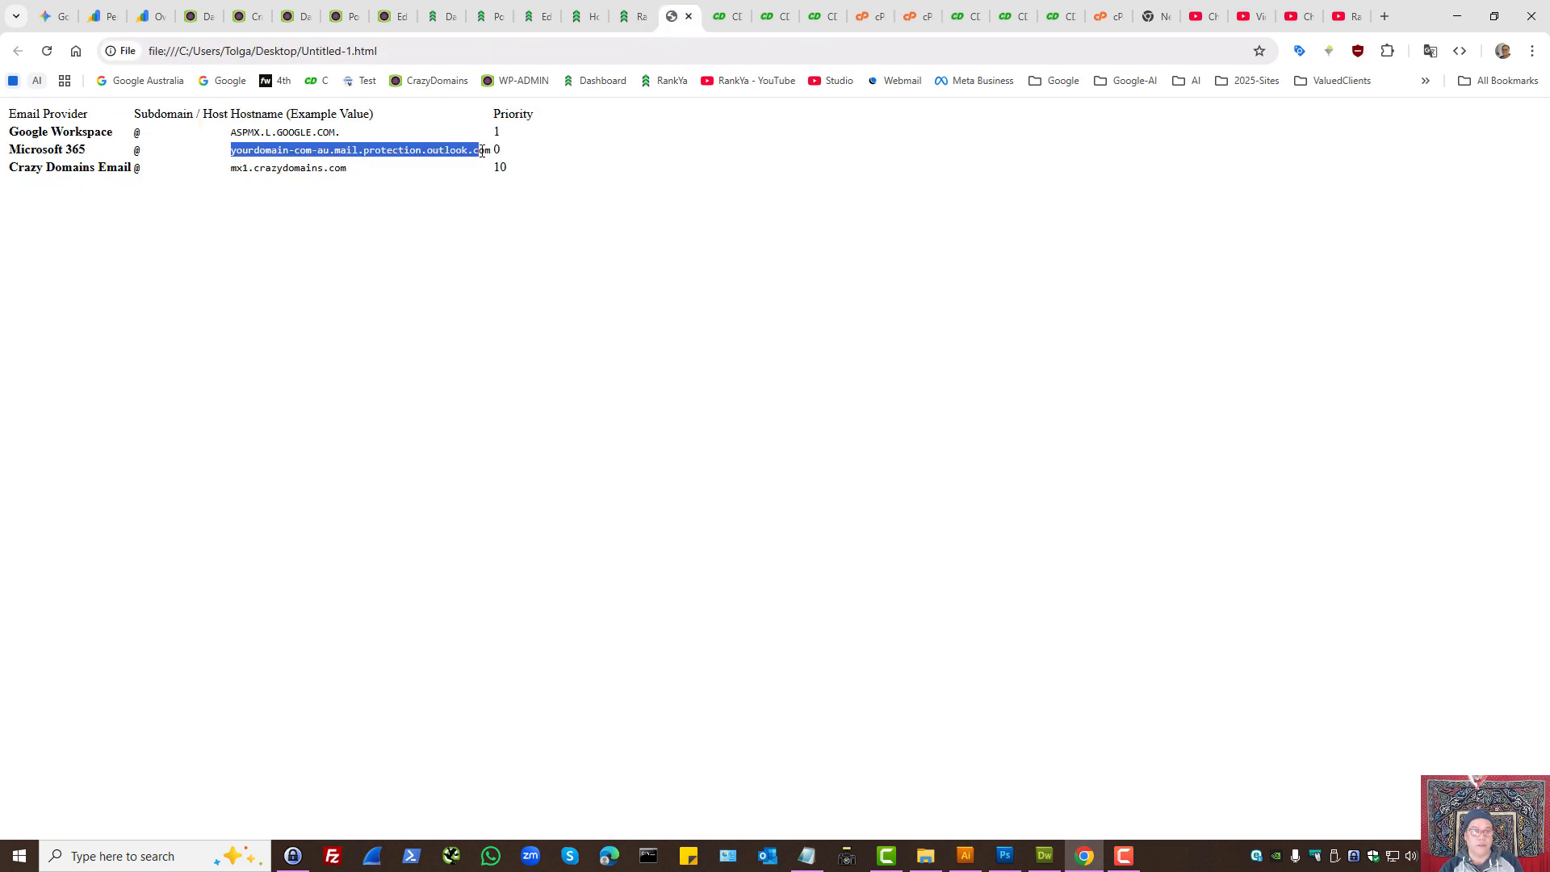
pyautogui.moveTo(352, 133); pyautogui.dragTo(221, 142)
pyautogui.rightClick(267, 131)
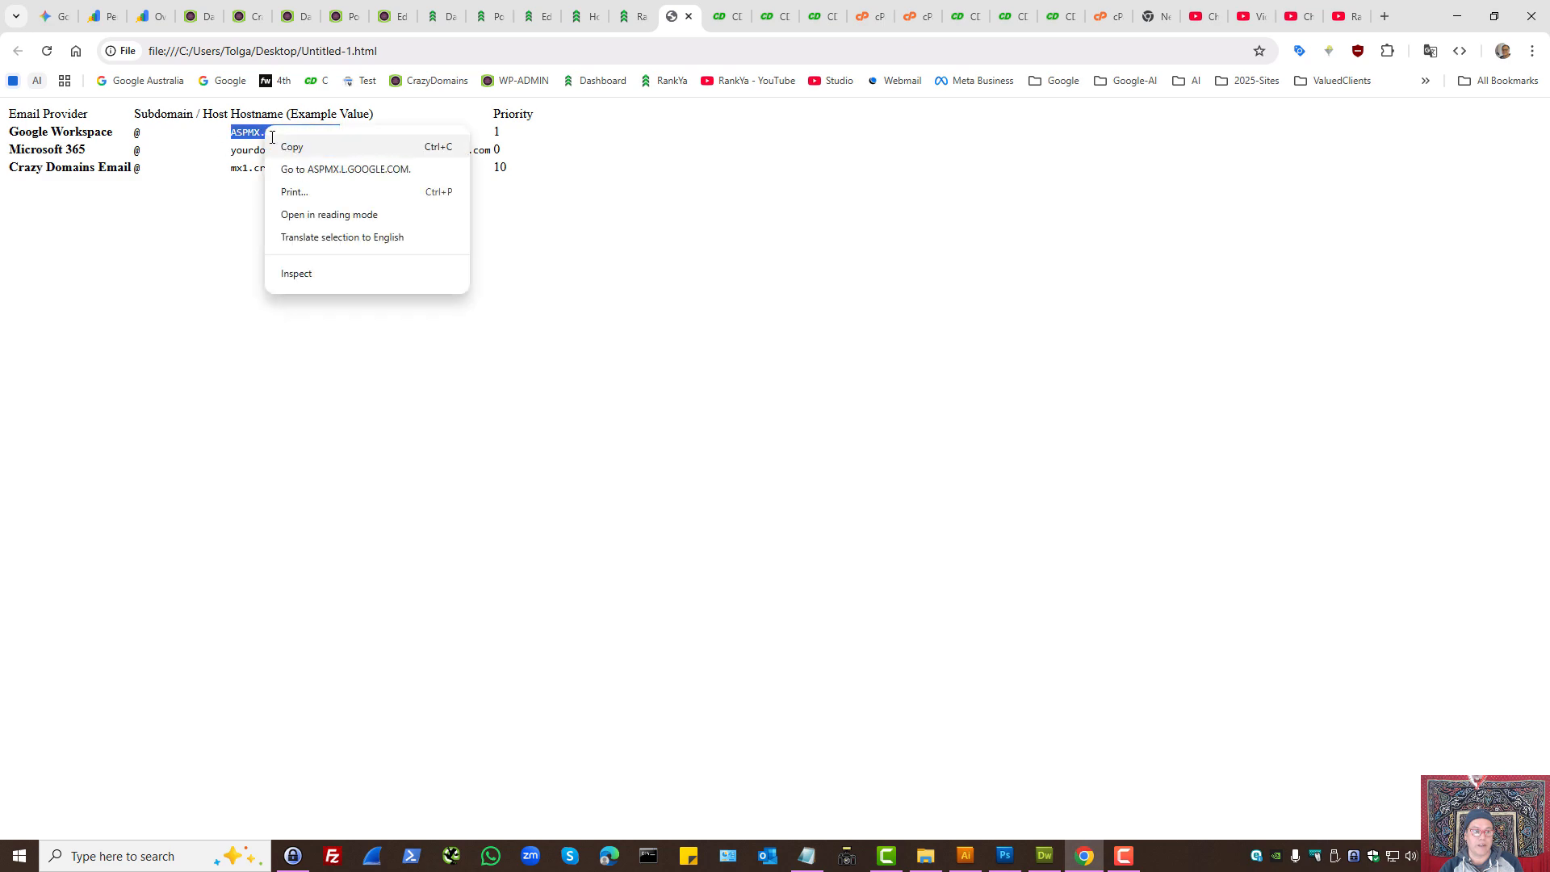
pyautogui.click(284, 143)
pyautogui.click(915, 3)
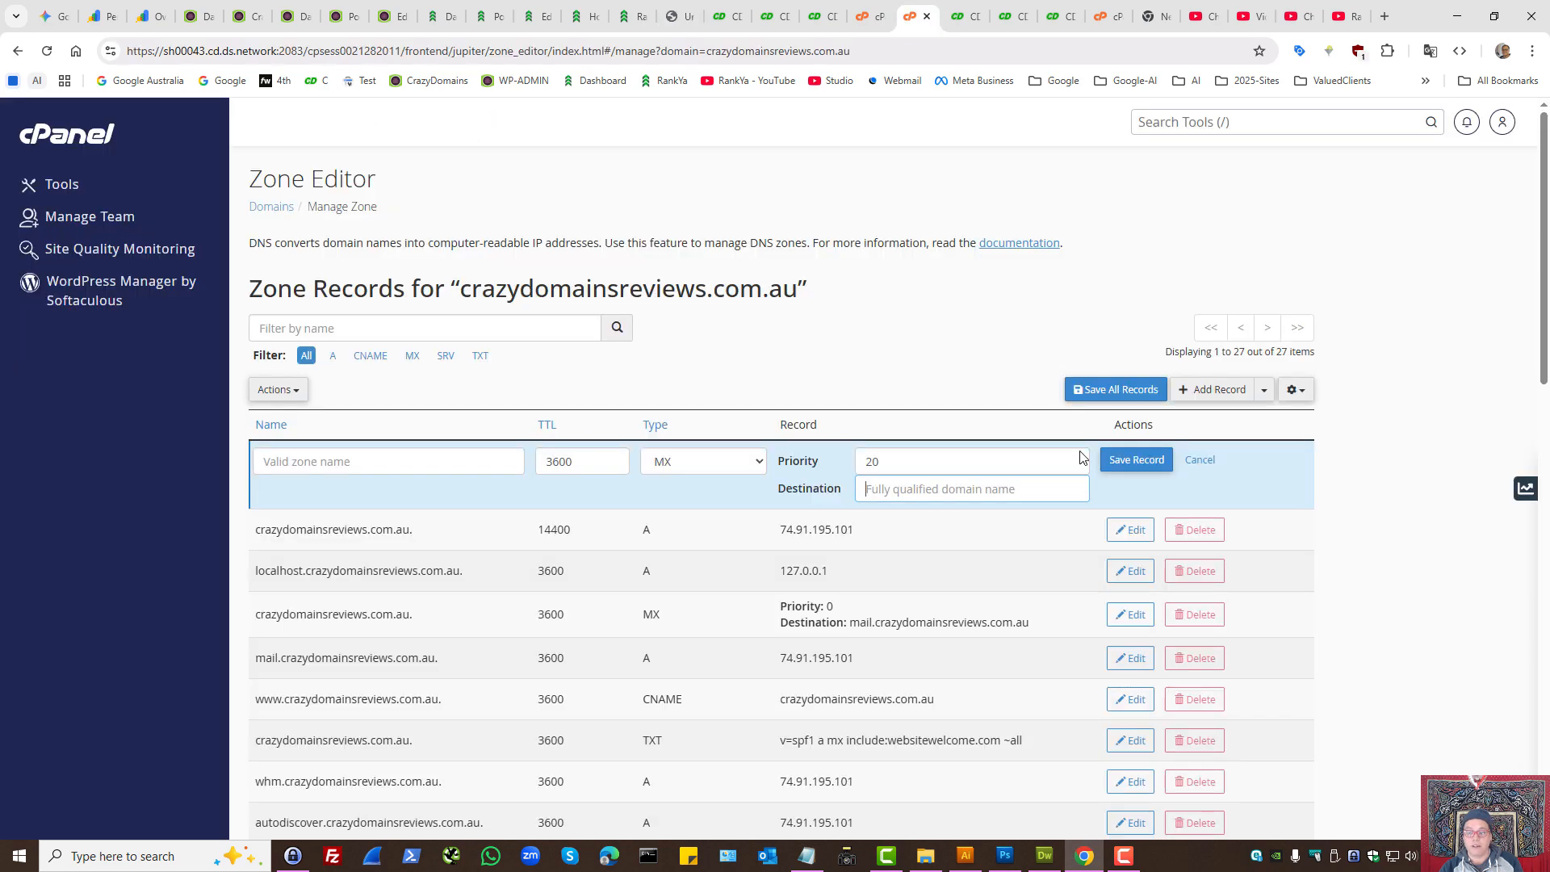
pyautogui.hotkey('ctrl', 'v')
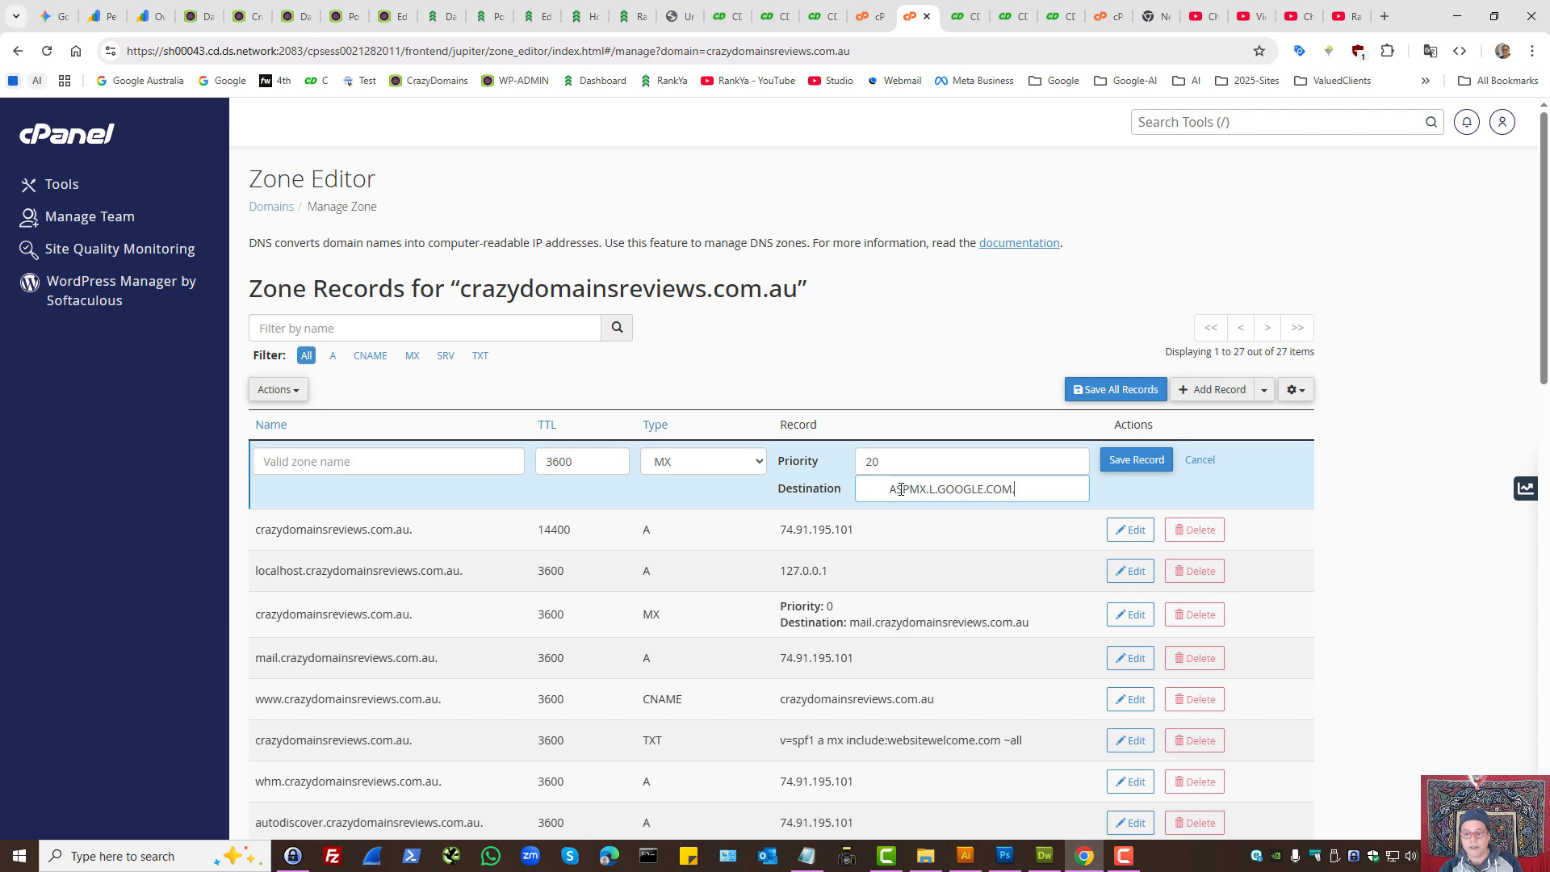
pyautogui.click(892, 491)
pyautogui.press('BackSpace')
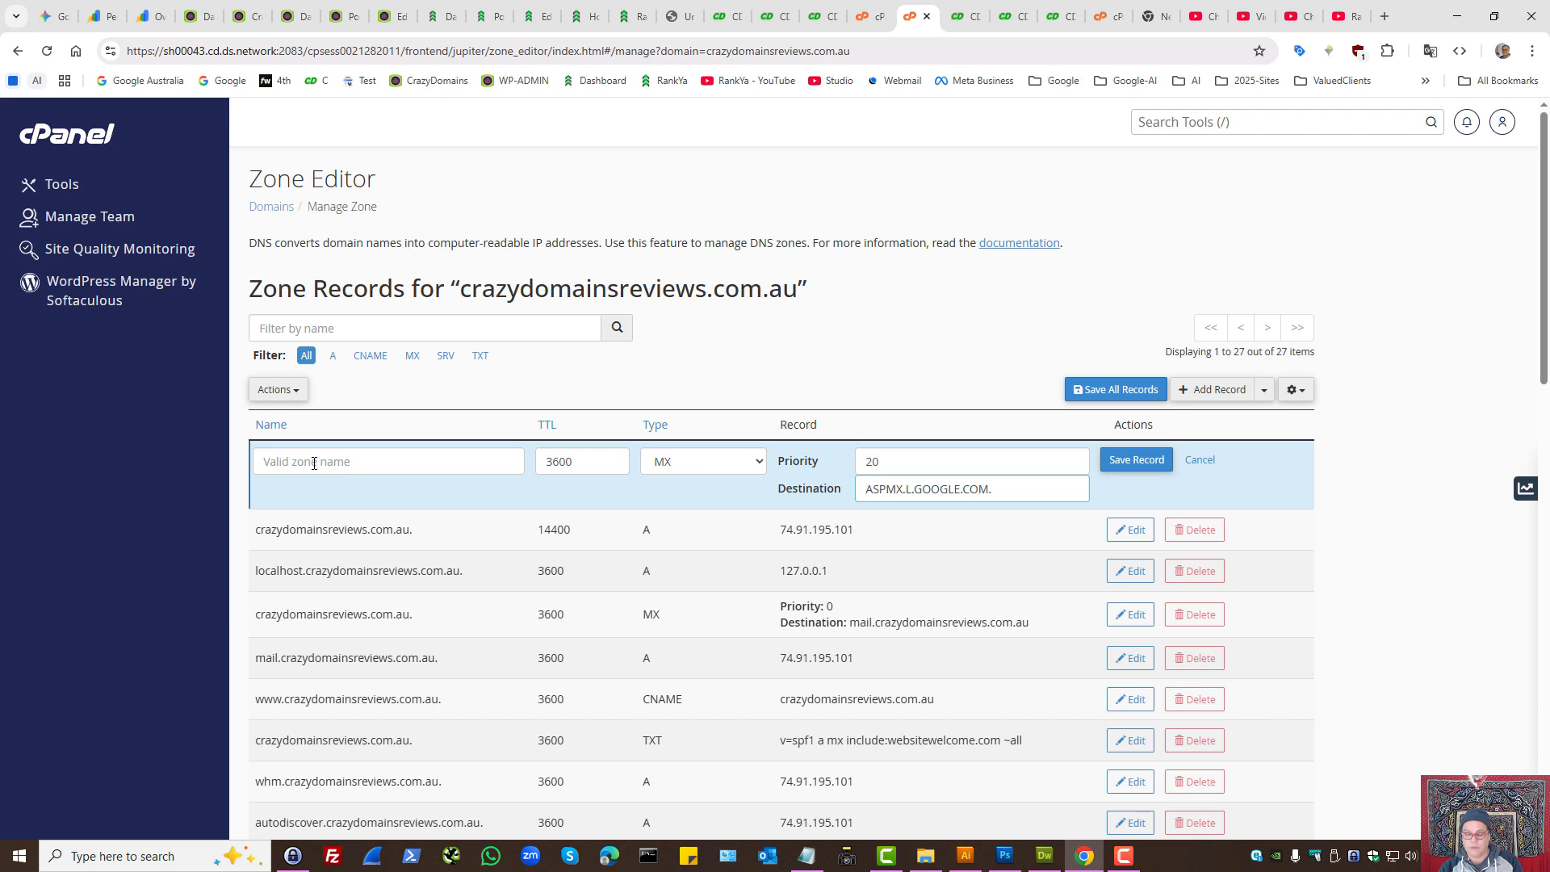
# Fill in the new MX record's name as crazydomainsreviews.com.au. without the Google hostname prefix
pyautogui.click(314, 462)
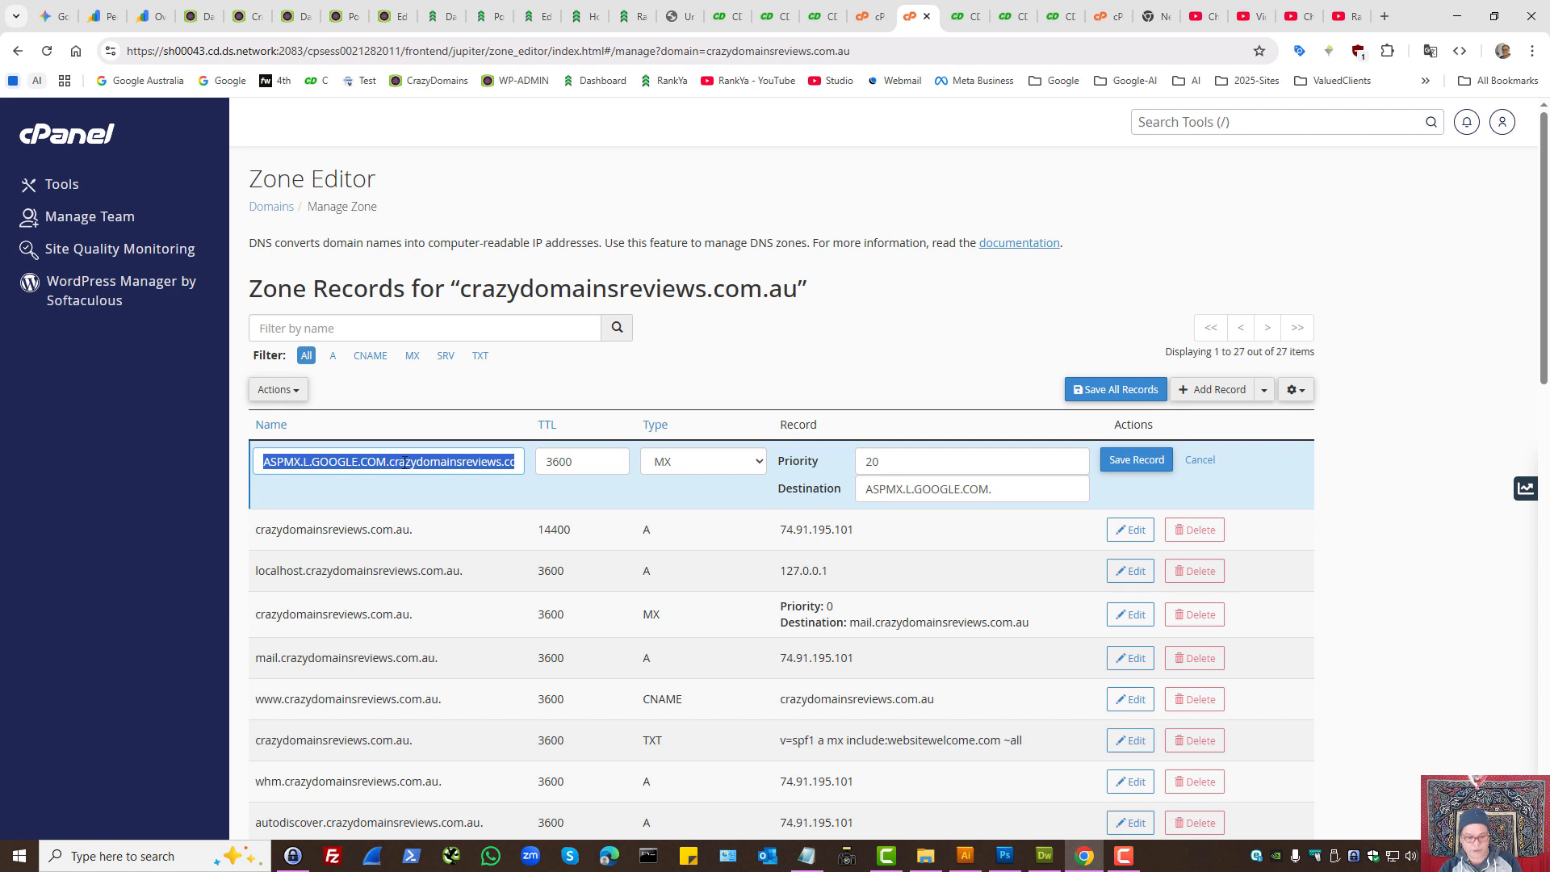
pyautogui.hotkey('ctrl', 'v')
pyautogui.moveTo(457, 460); pyautogui.dragTo(269, 462)
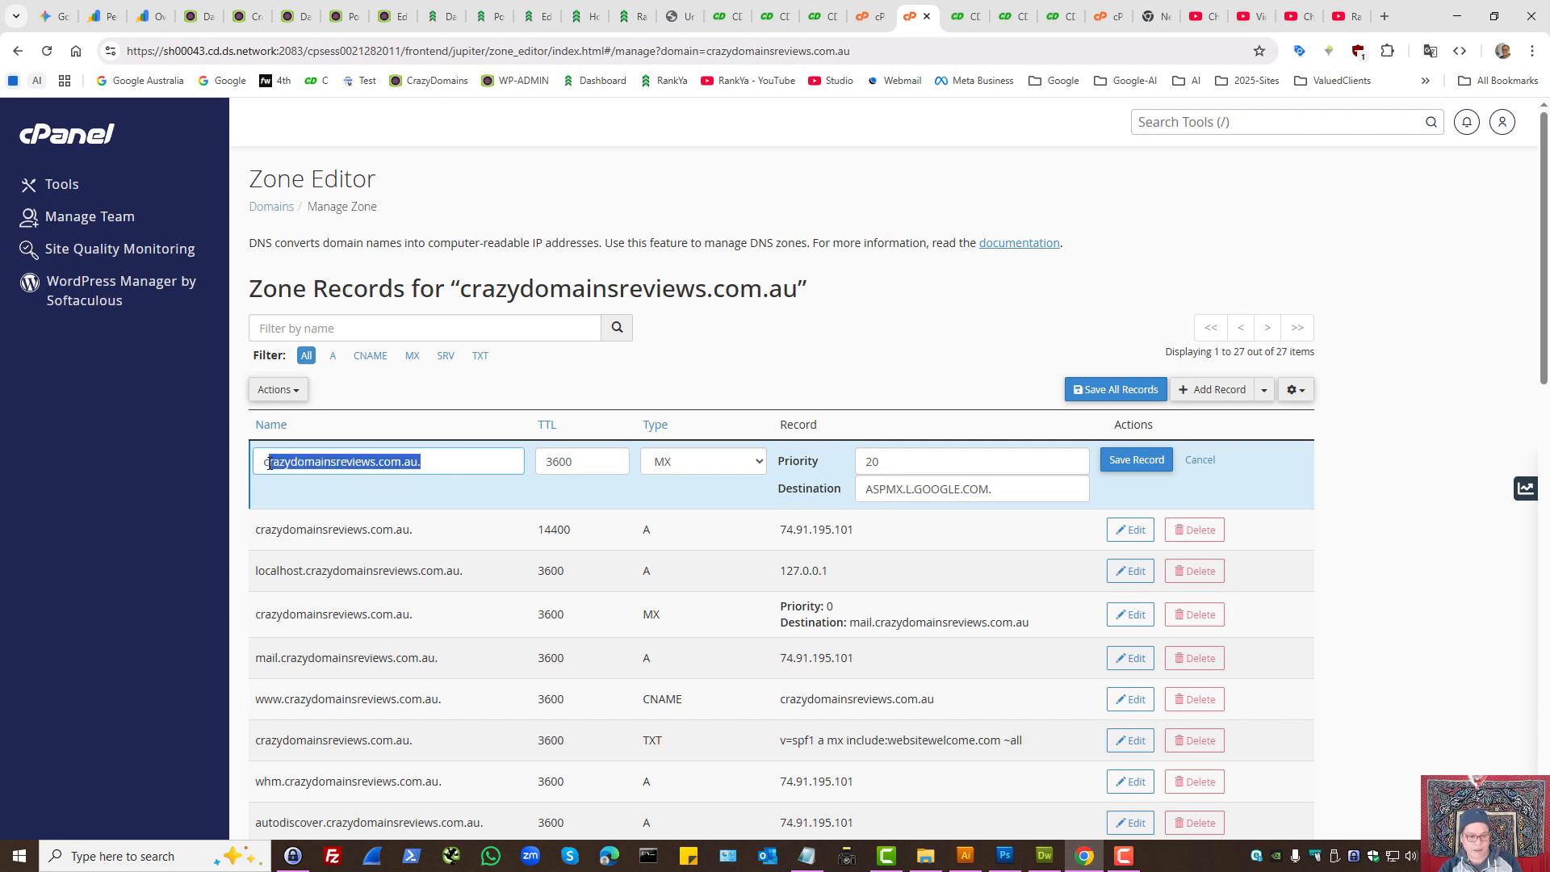
pyautogui.moveTo(439, 459); pyautogui.dragTo(227, 468)
# Set the new MX record's priority to 1 and save the record
pyautogui.moveTo(885, 458); pyautogui.dragTo(846, 461)
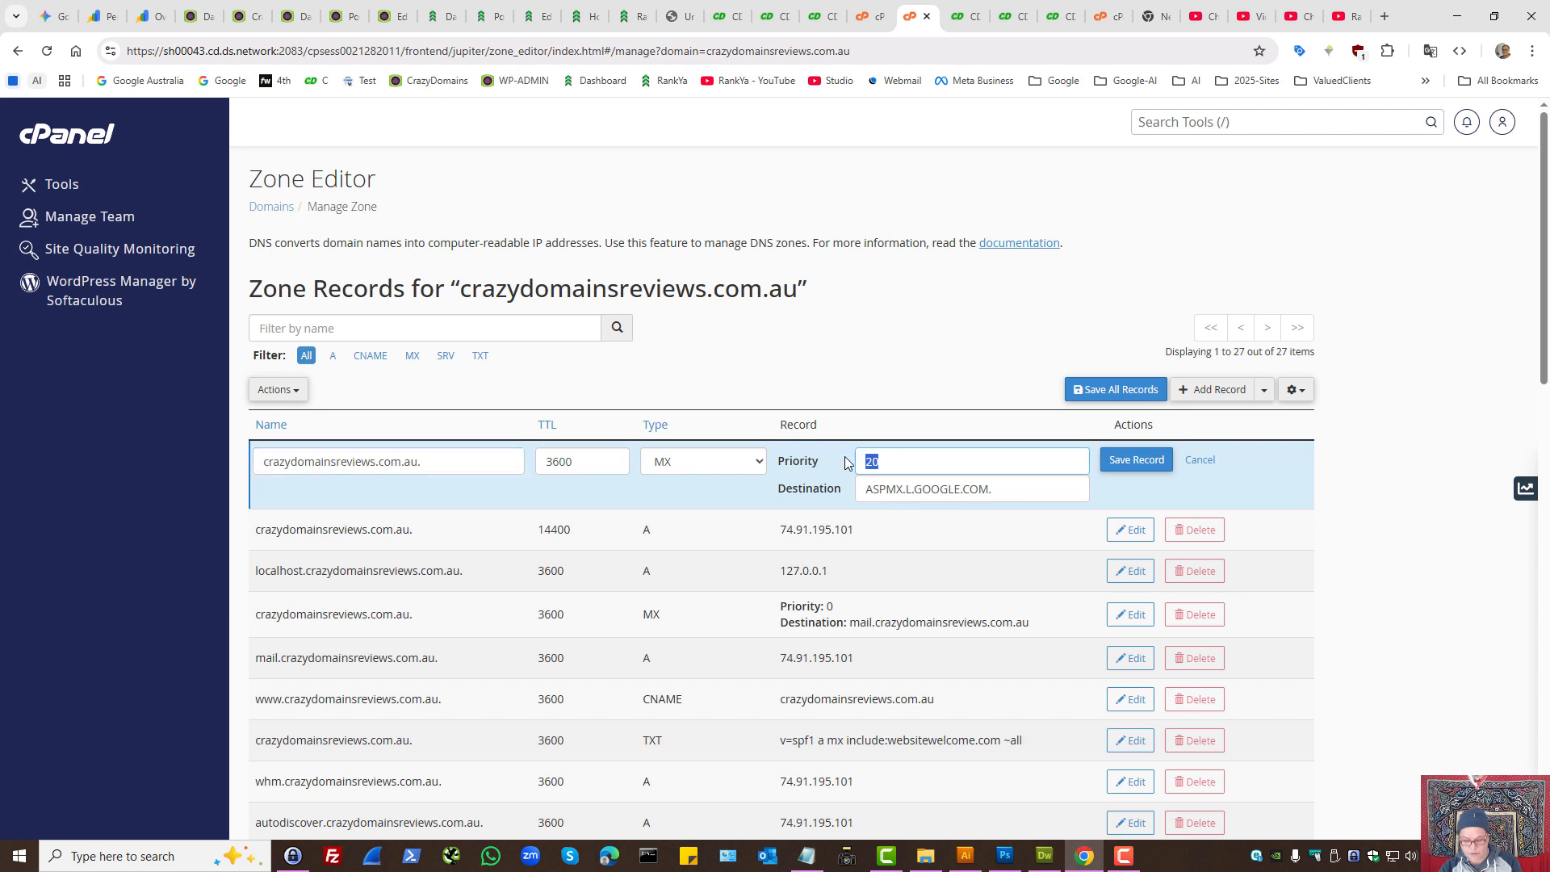
pyautogui.write('1')
pyautogui.click(1135, 462)
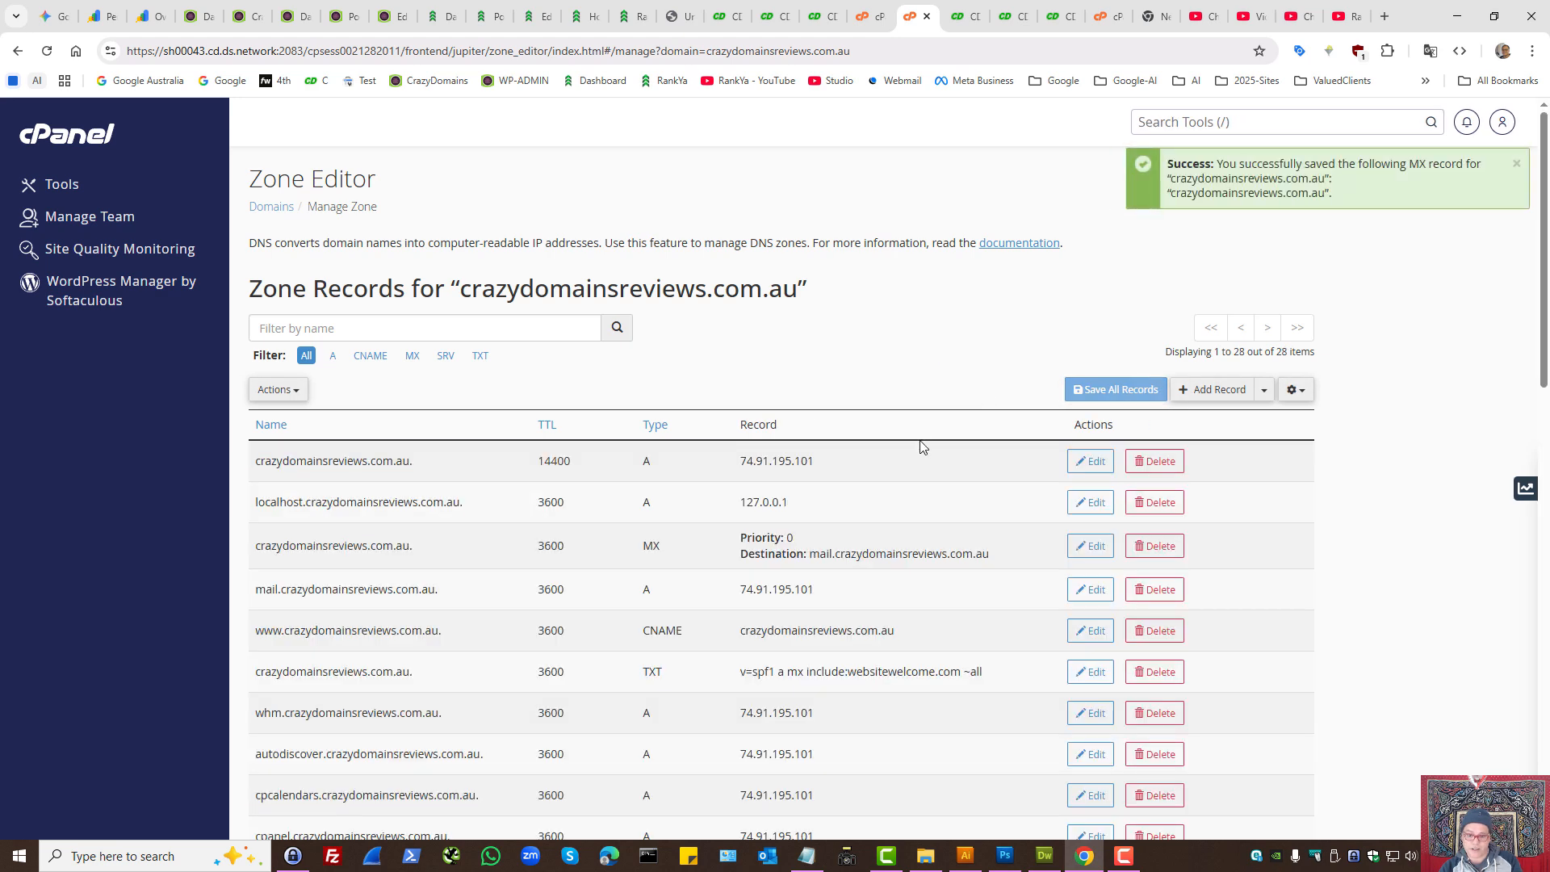
# Check the name, type and destination of the newly saved MX record at the end of the zone records
pyautogui.scroll(-15, 923, 446)
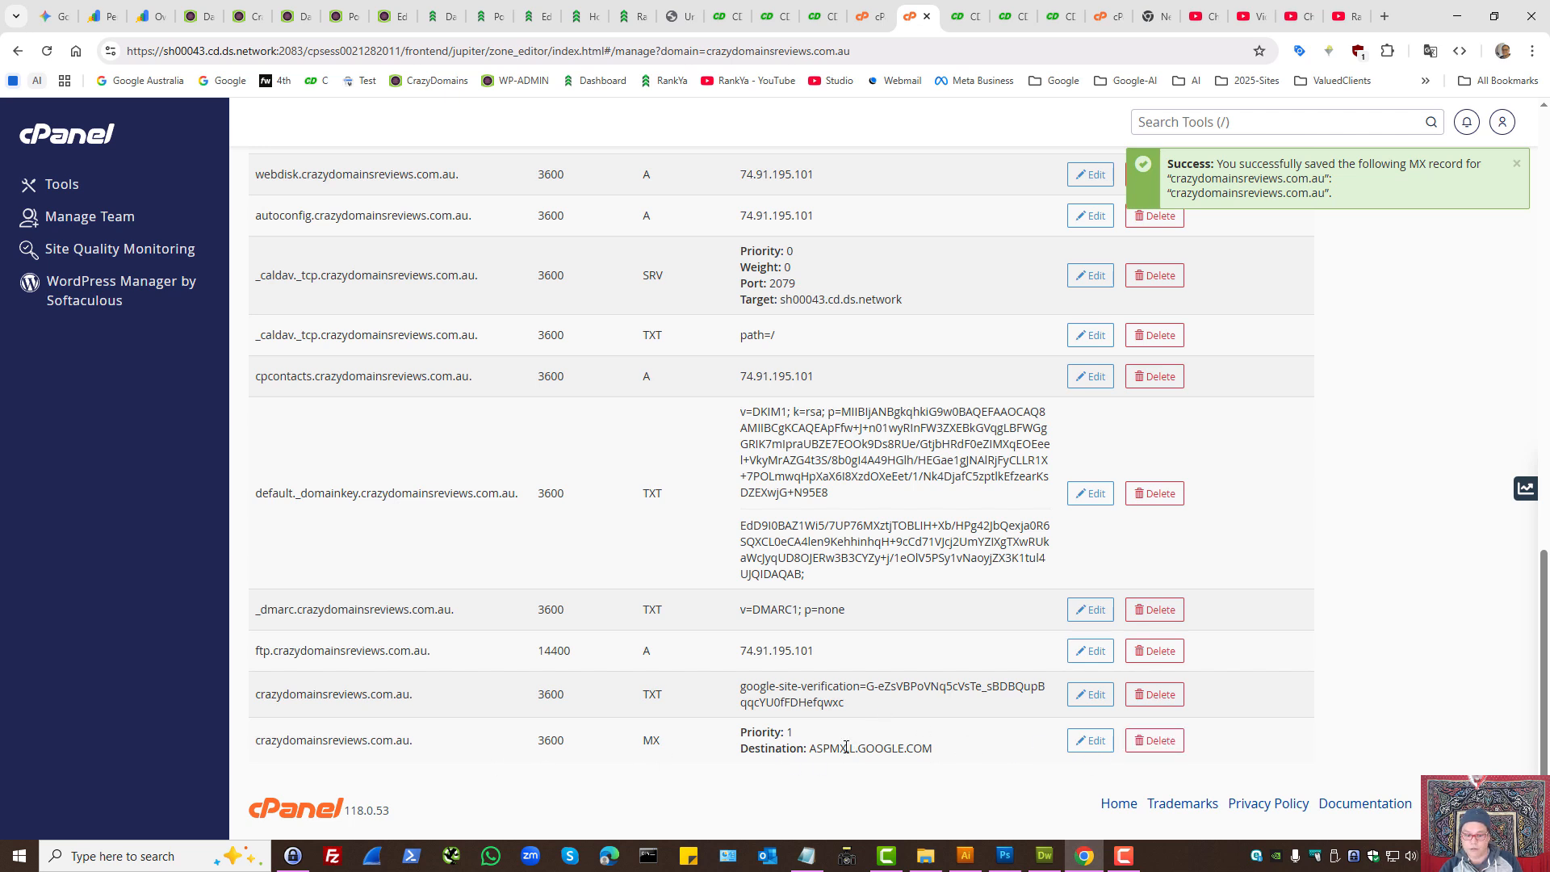
pyautogui.tripleClick(345, 739)
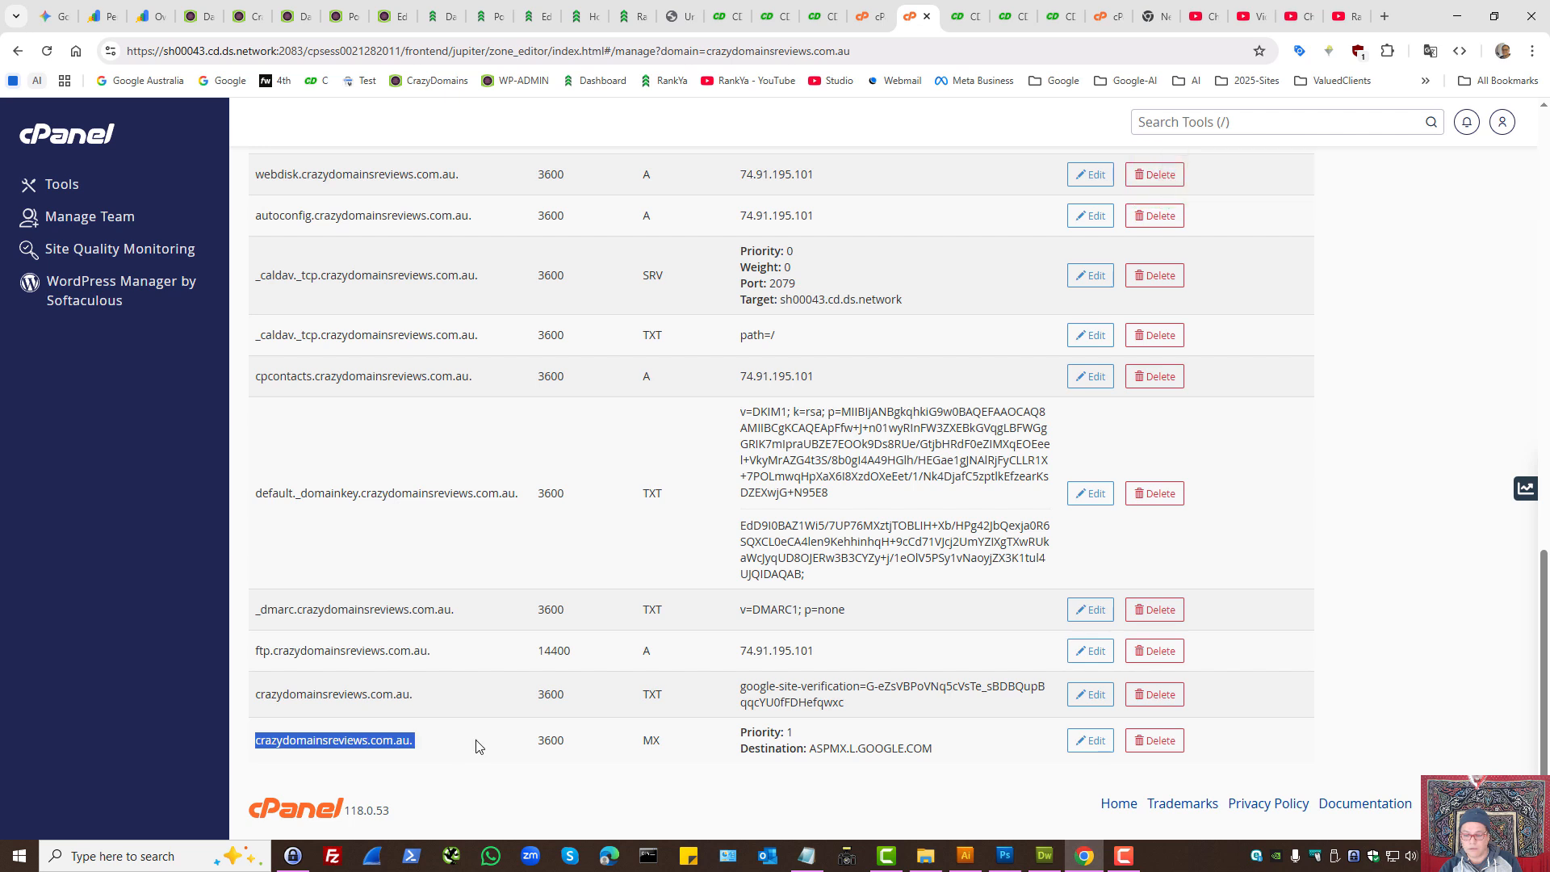
pyautogui.doubleClick(655, 740)
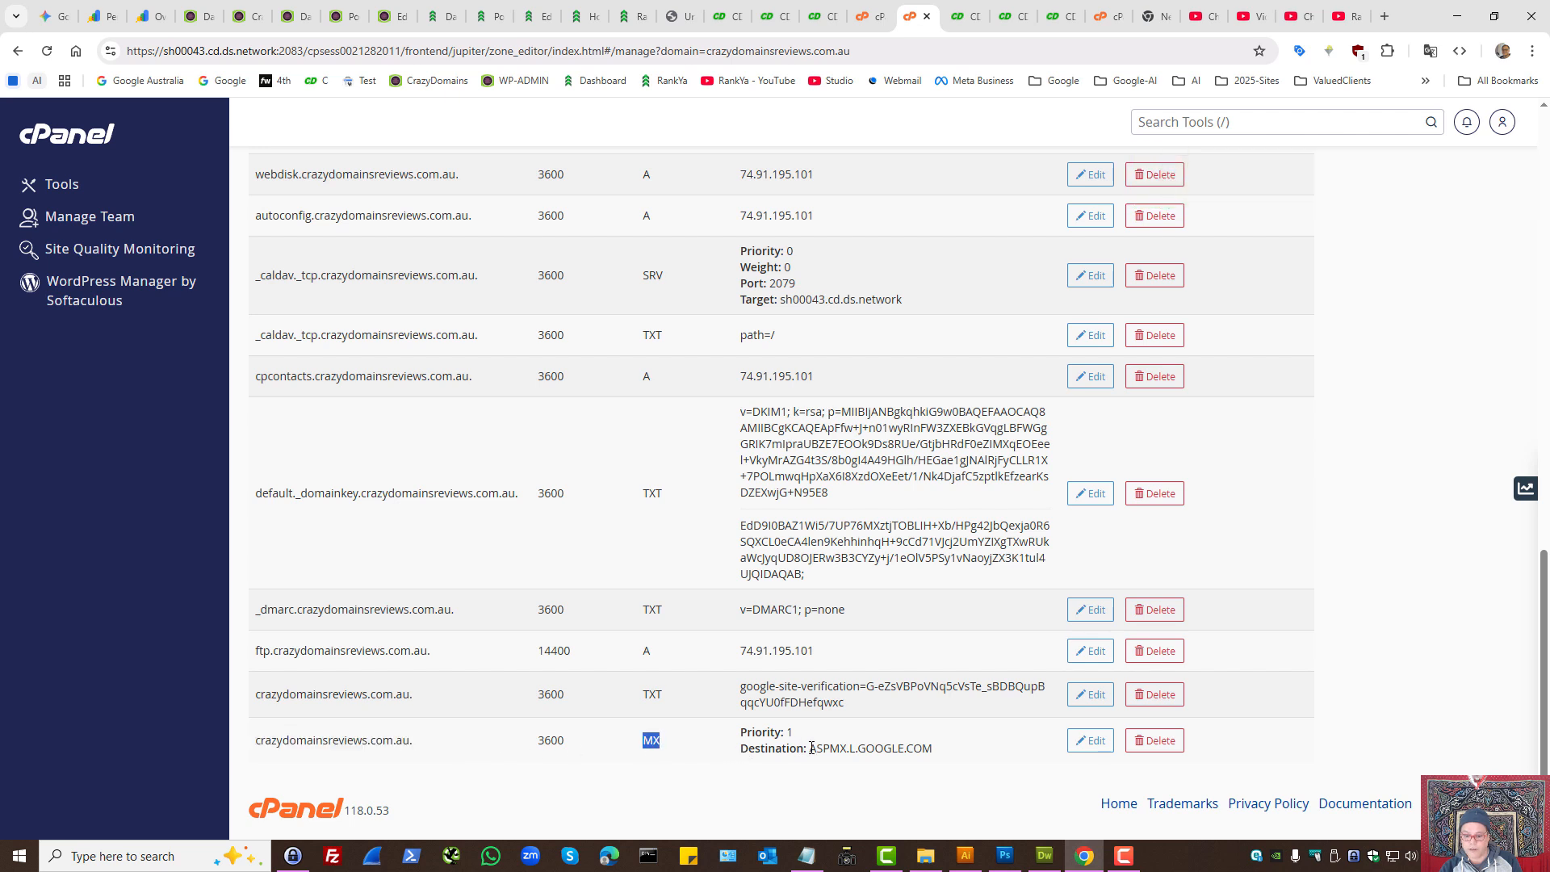
pyautogui.moveTo(812, 748); pyautogui.dragTo(960, 751)
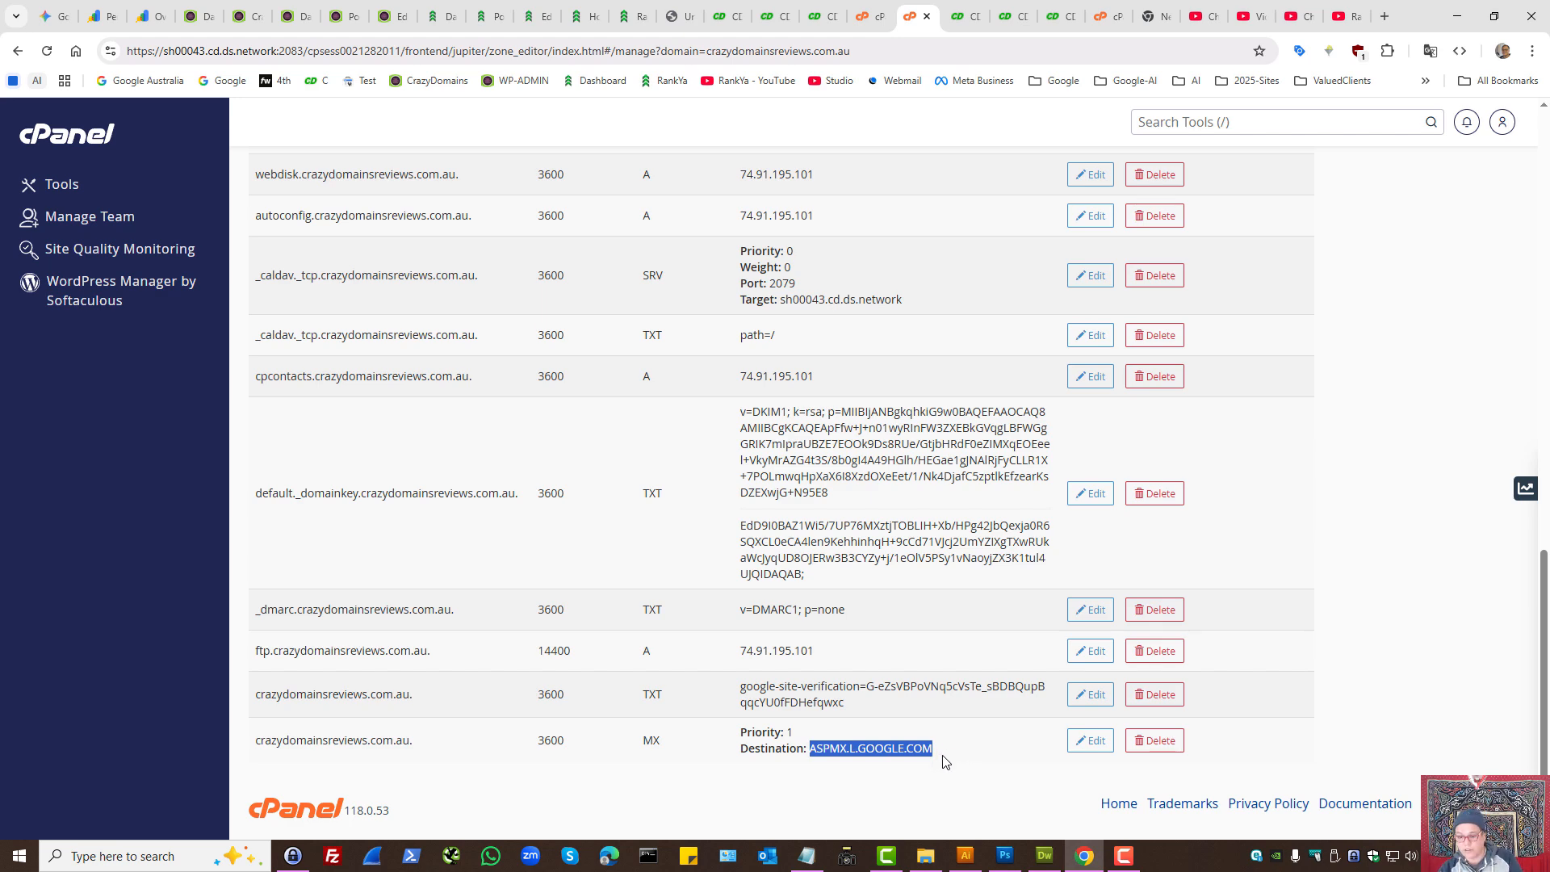
# Open the ASPMX.L.GOOGLE.COM MX record for editing without changing it, and delete that record from the zone
pyautogui.click(1090, 740)
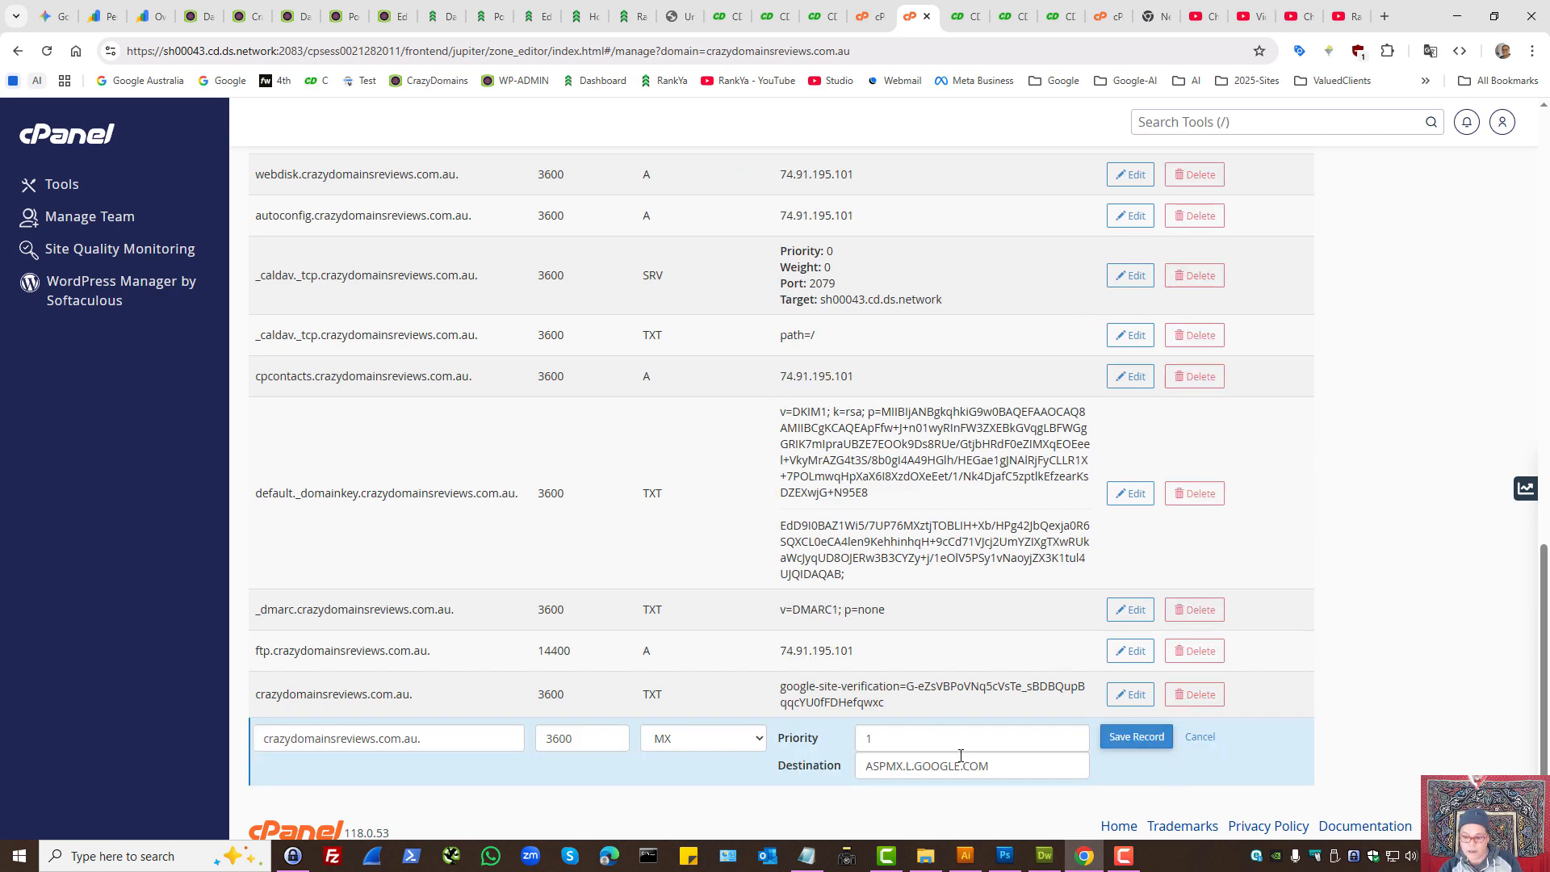
pyautogui.click(1200, 736)
pyautogui.click(1155, 738)
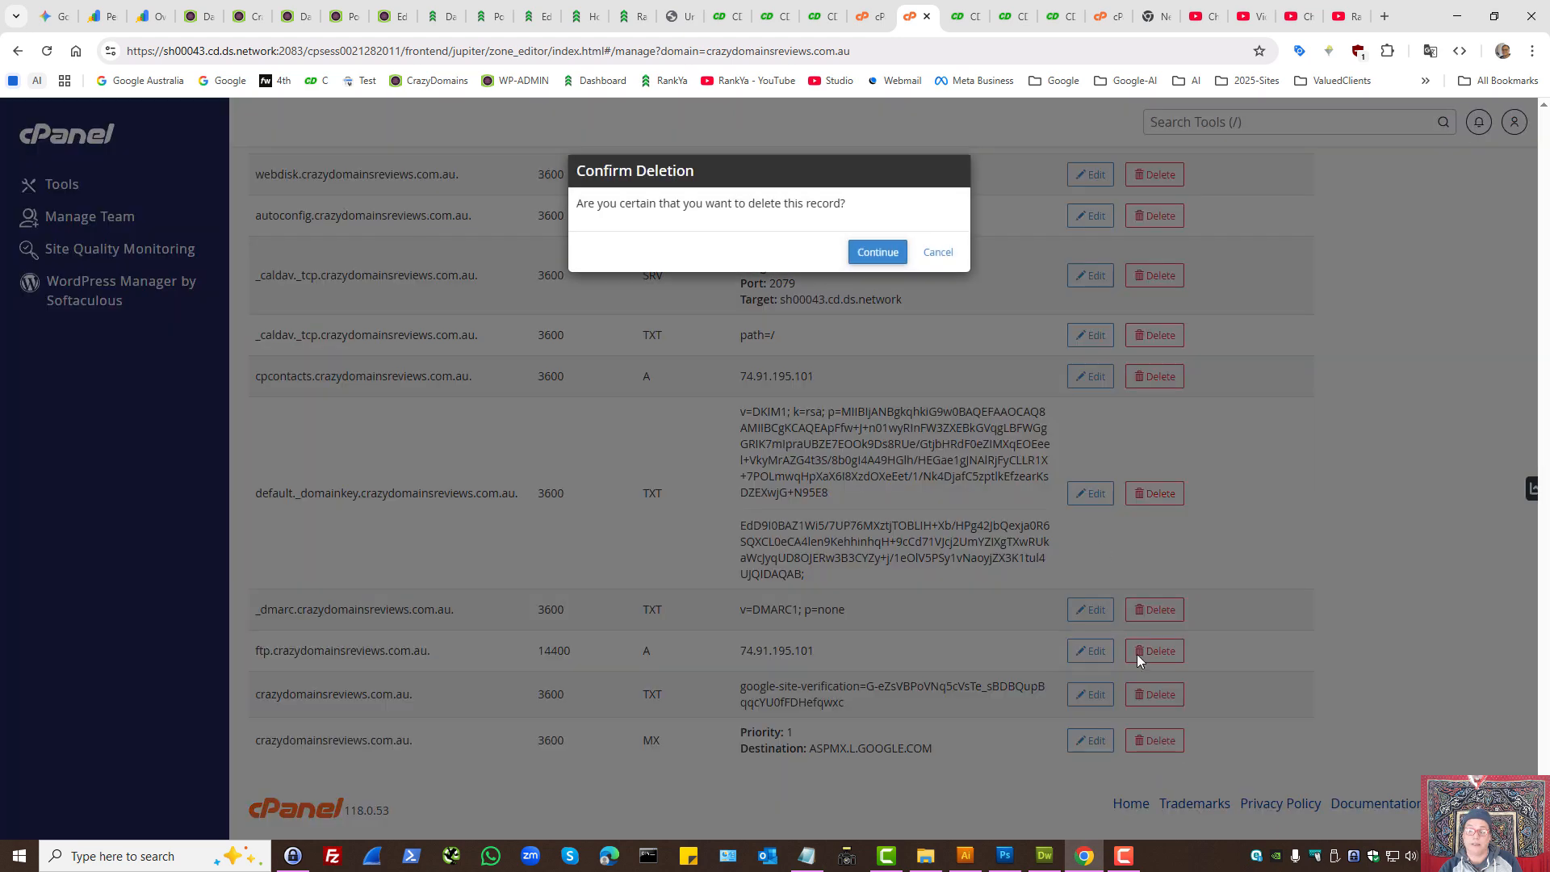
pyautogui.click(879, 252)
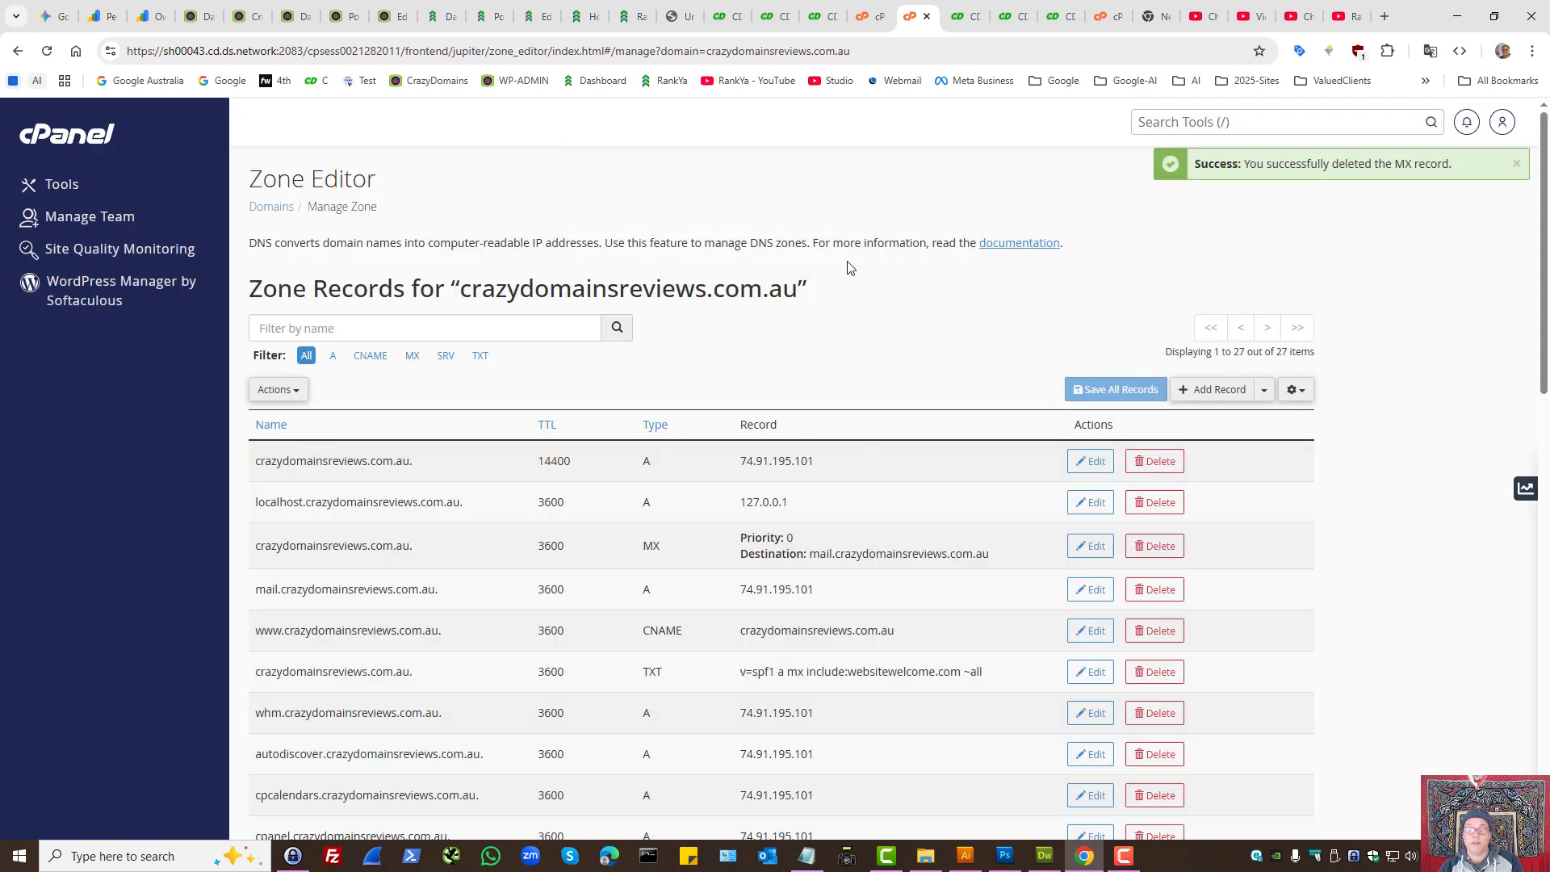
# View the Crazy Domains product dashboard and the exclusive deal banner on the RankYa website, ending on the RankYa YouTube channel
pyautogui.click(709, 16)
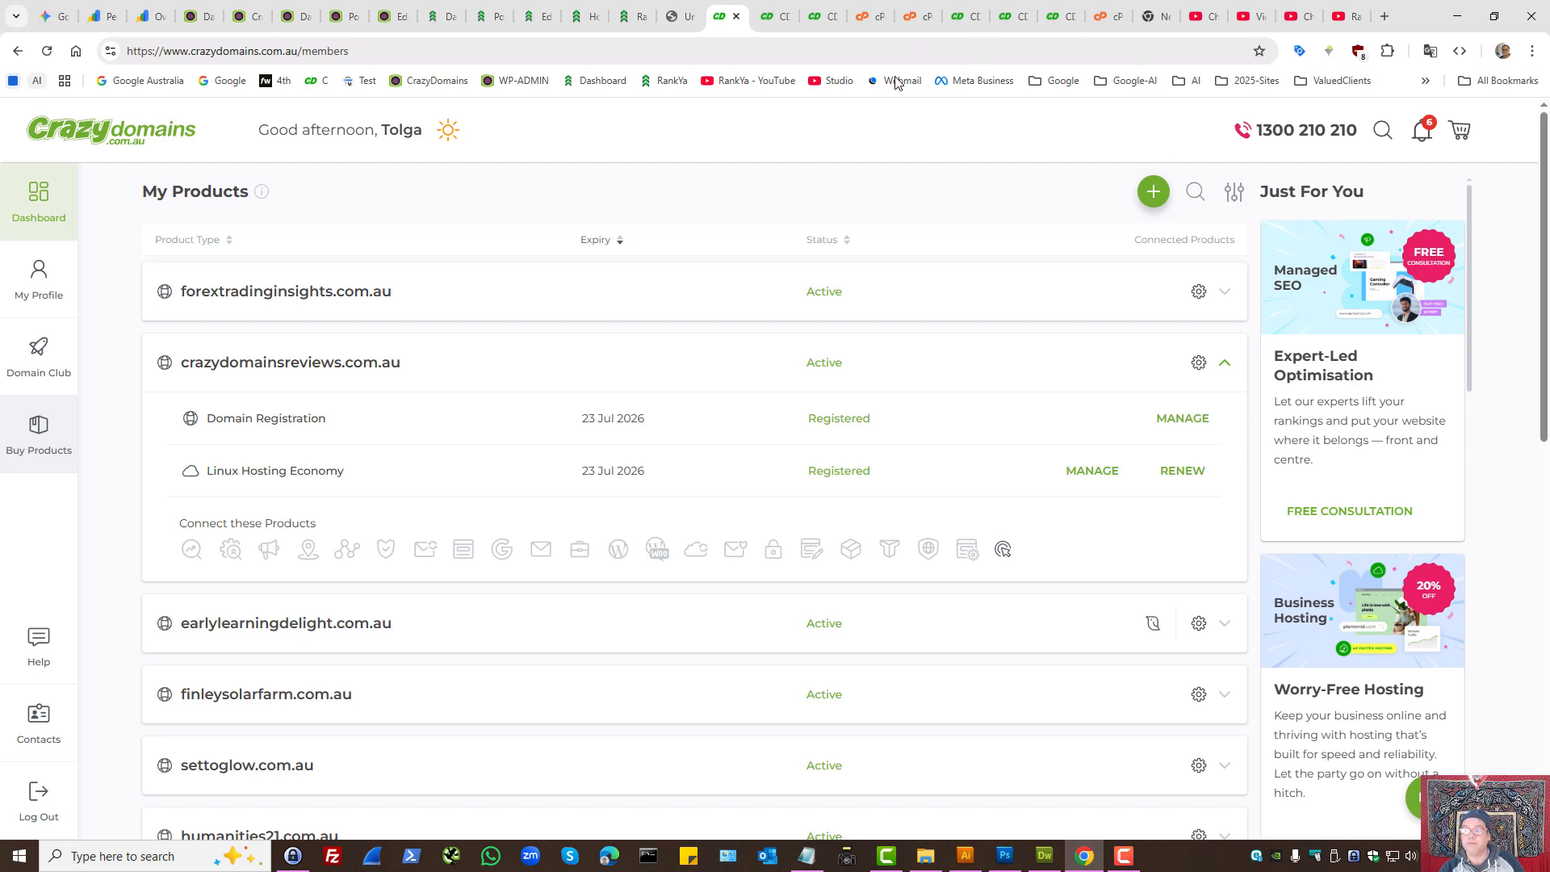
pyautogui.click(1344, 16)
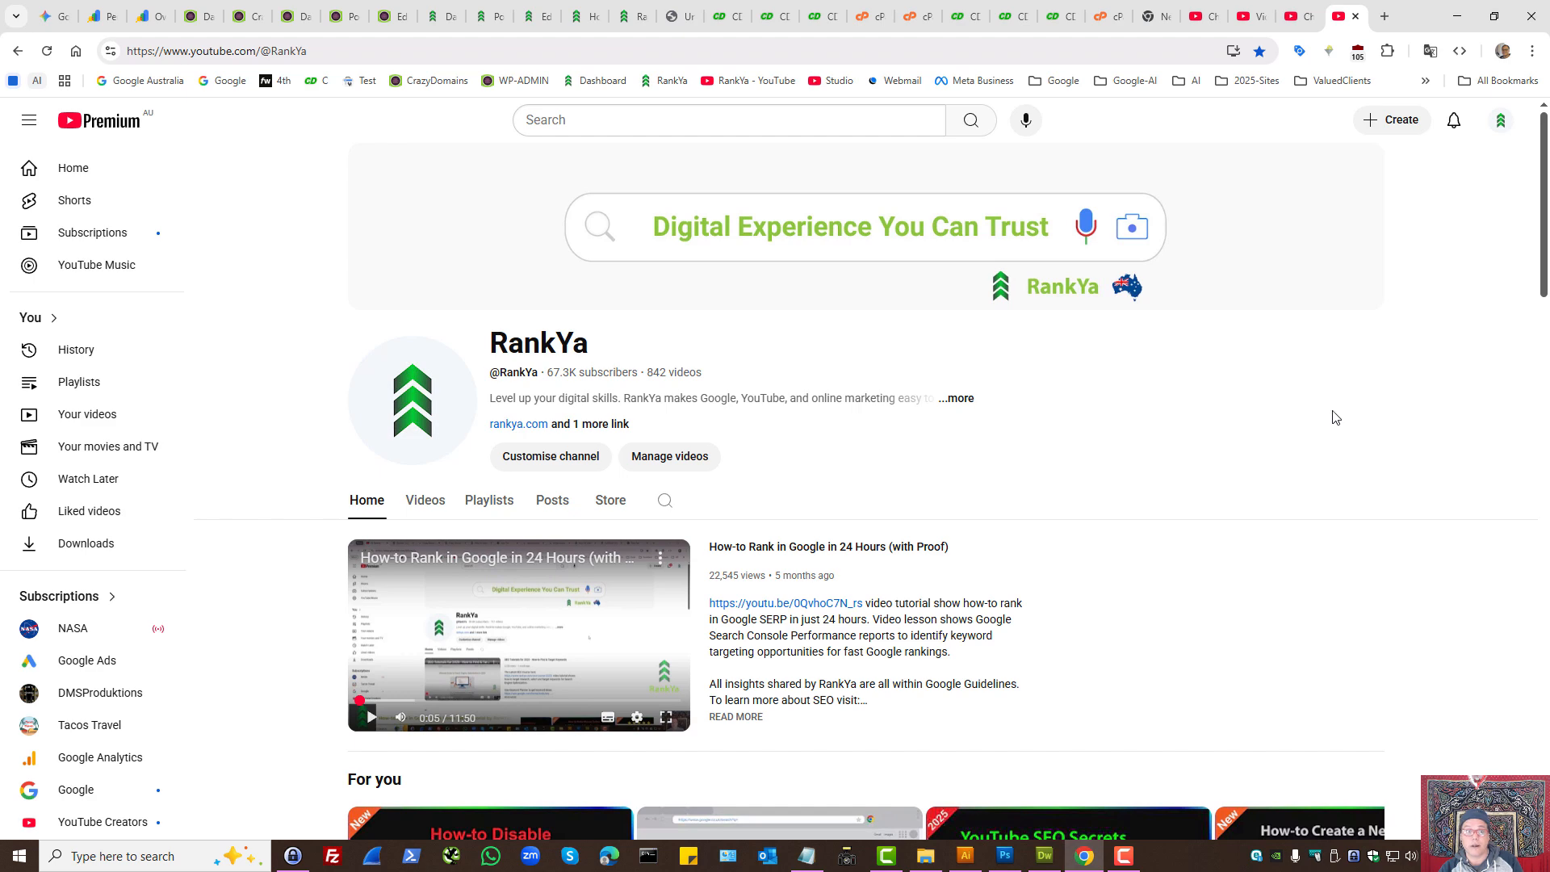
pyautogui.click(580, 12)
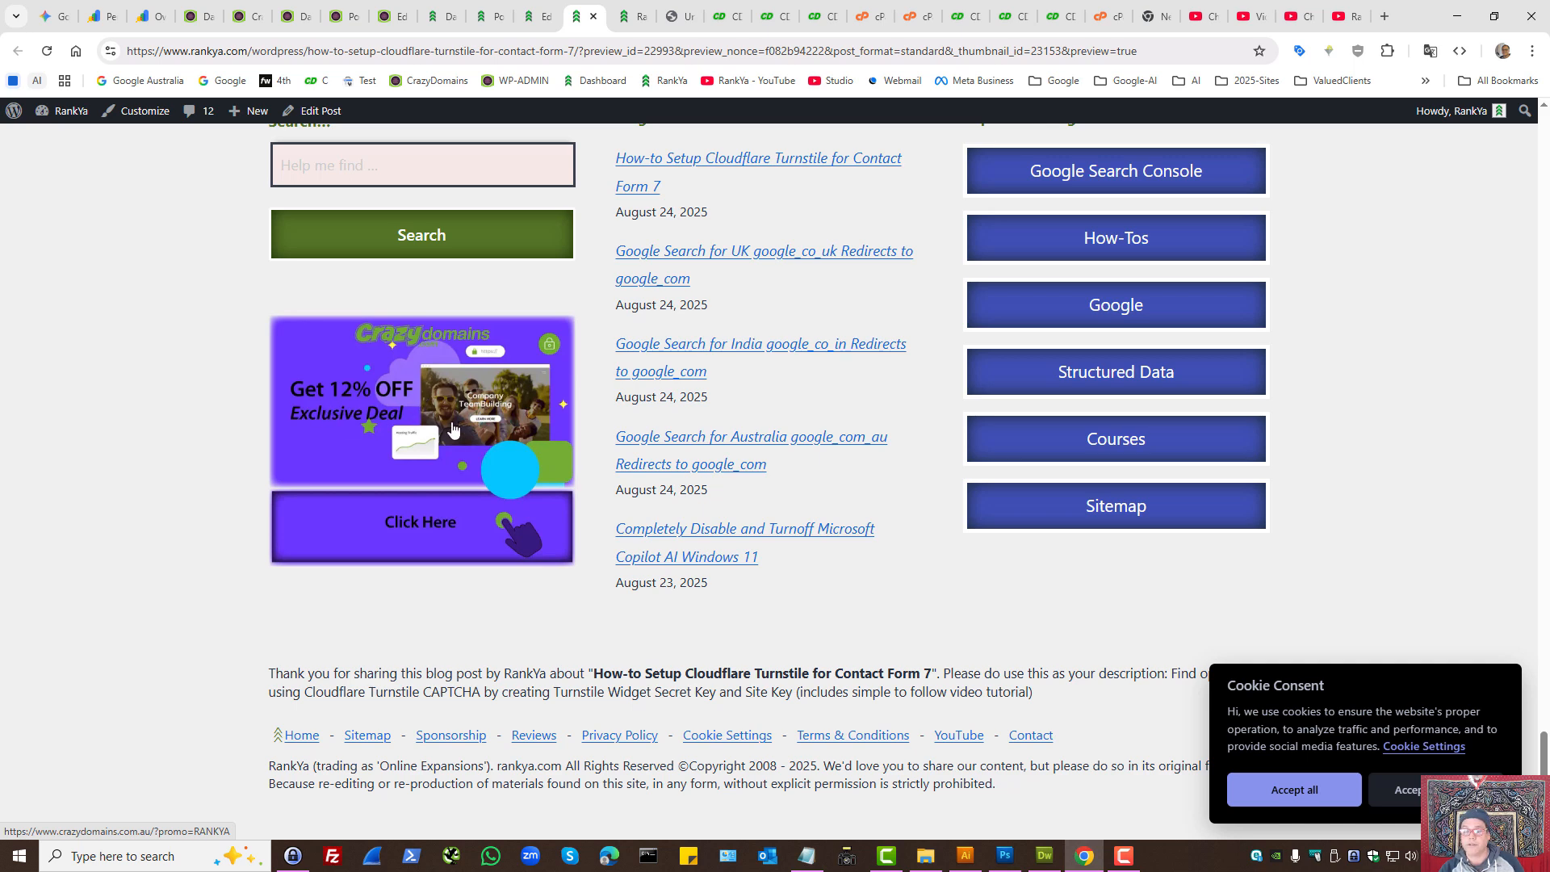
pyautogui.click(1344, 16)
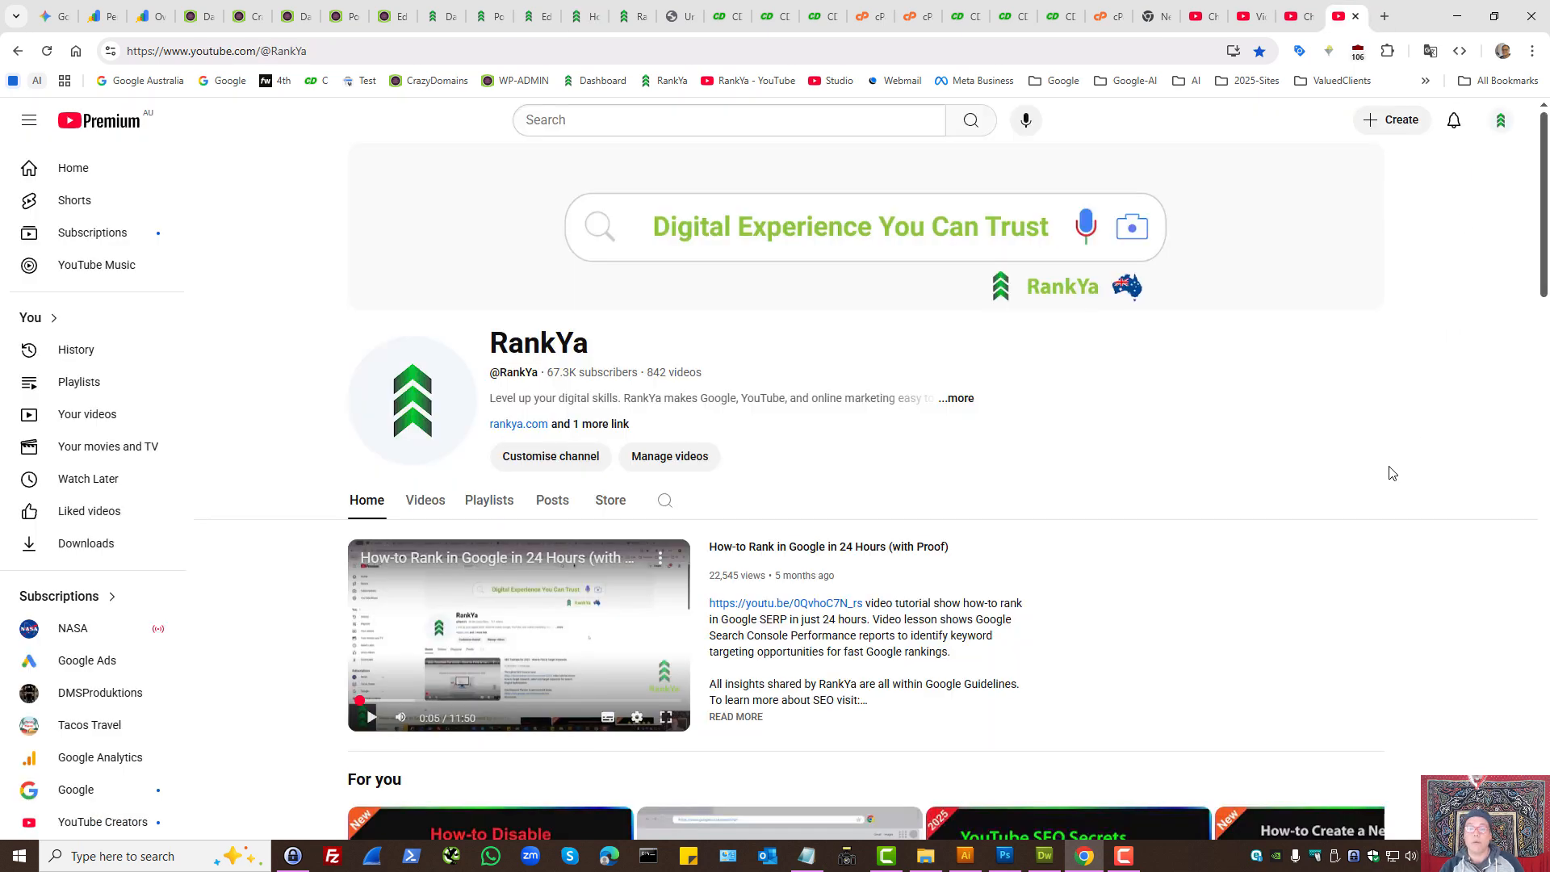